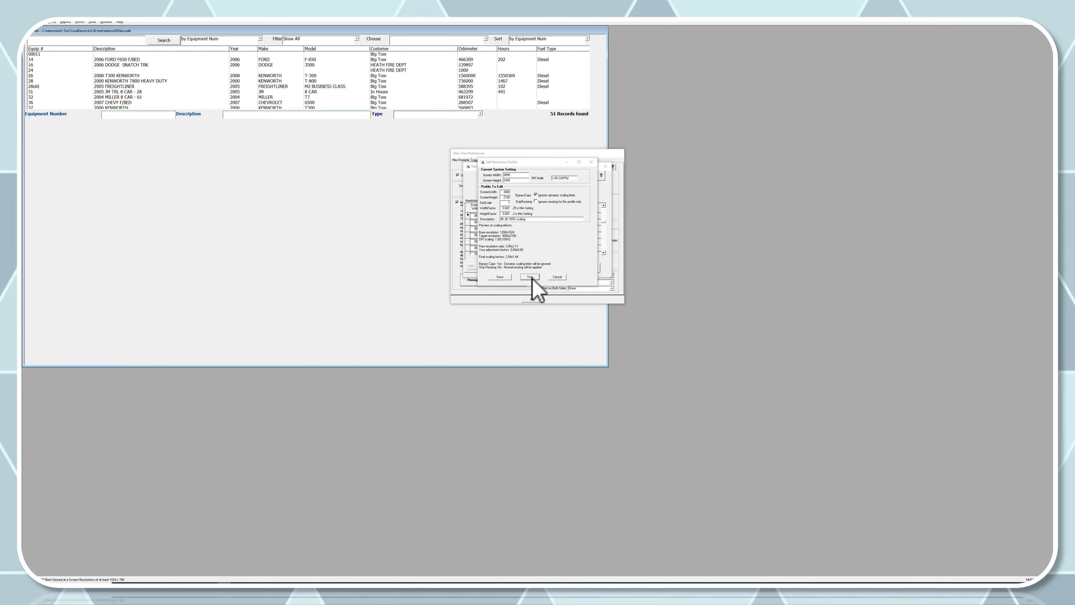
Test the 4K @ 100% scaling profile, and relaunch TATEMS to the 2006 DODGE SNATCH TRK equipment record.
{"action": "left_click", "coordinate": [530, 277]}
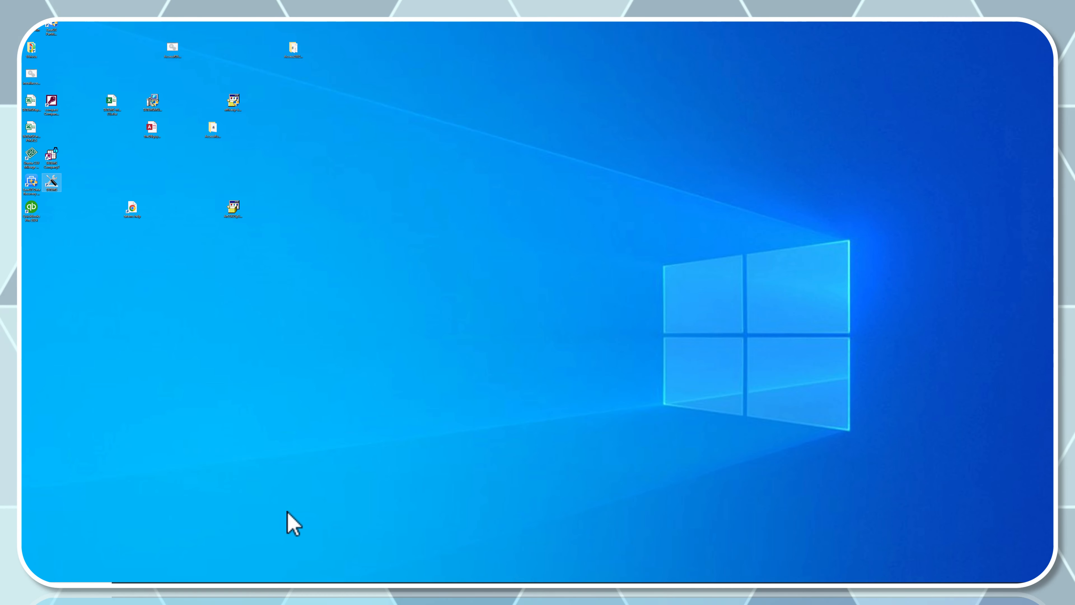
{"action": "double_click", "coordinate": [52, 186]}
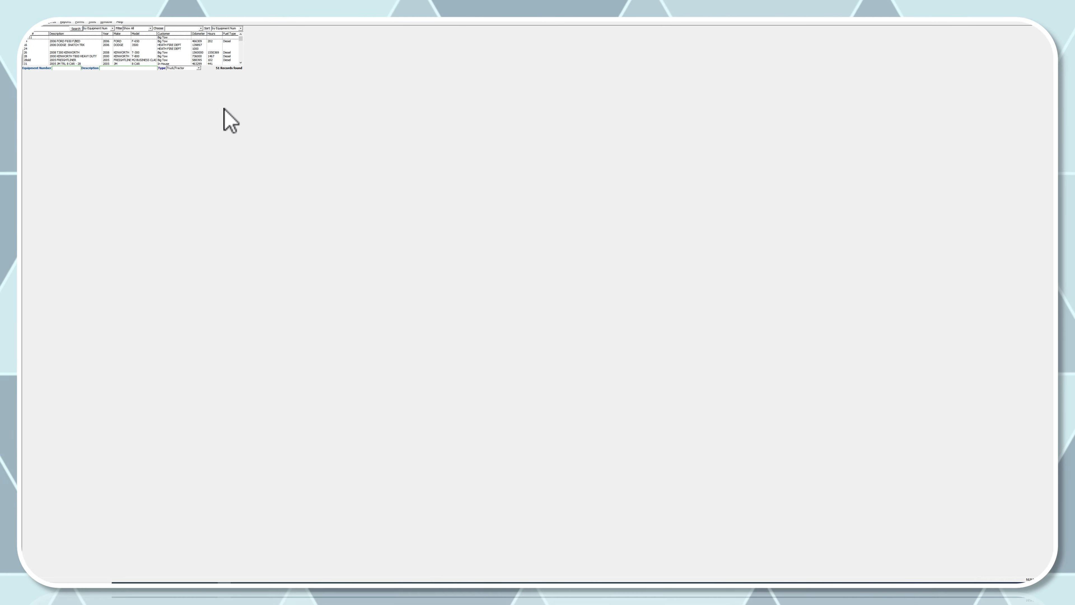
{"action": "double_click", "coordinate": [168, 45]}
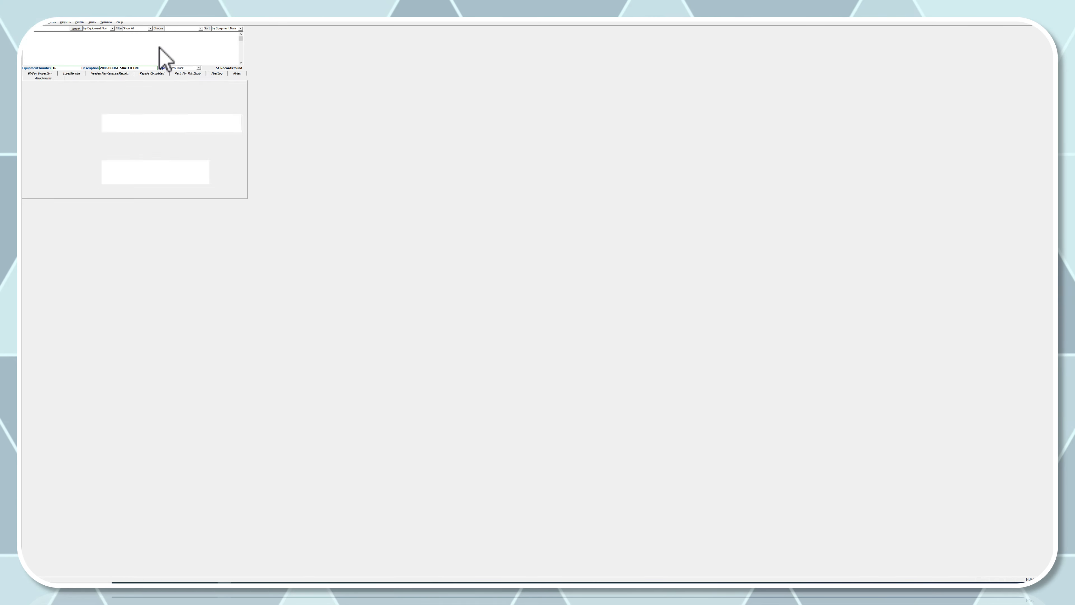
Open the 4K @ 100% scaling profile for editing from the display resolution profiles in the user preferences.
{"action": "left_click", "coordinate": [93, 22]}
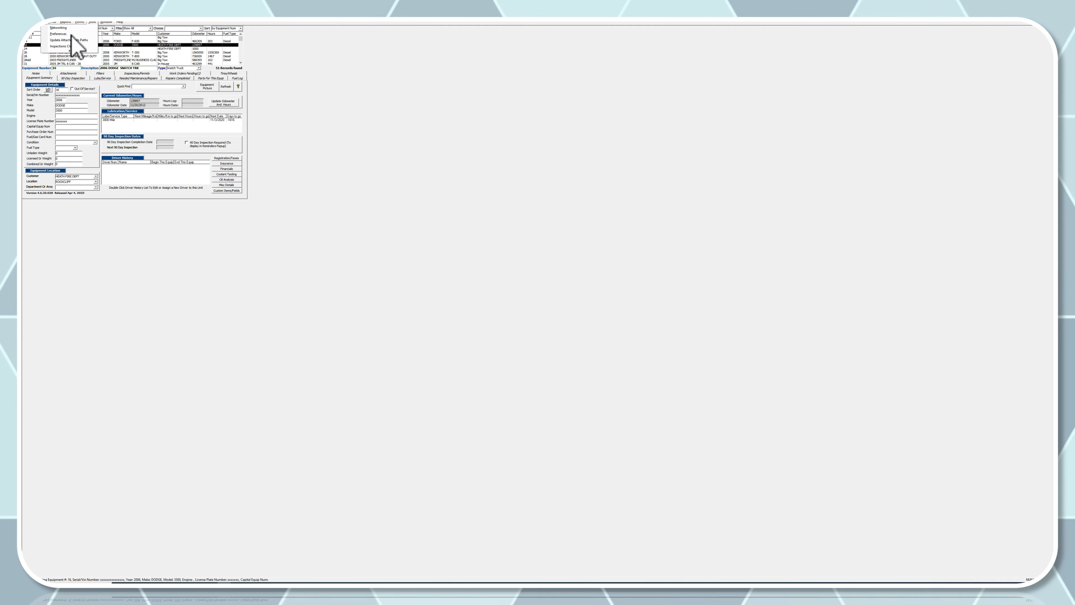
{"action": "left_click", "coordinate": [59, 34]}
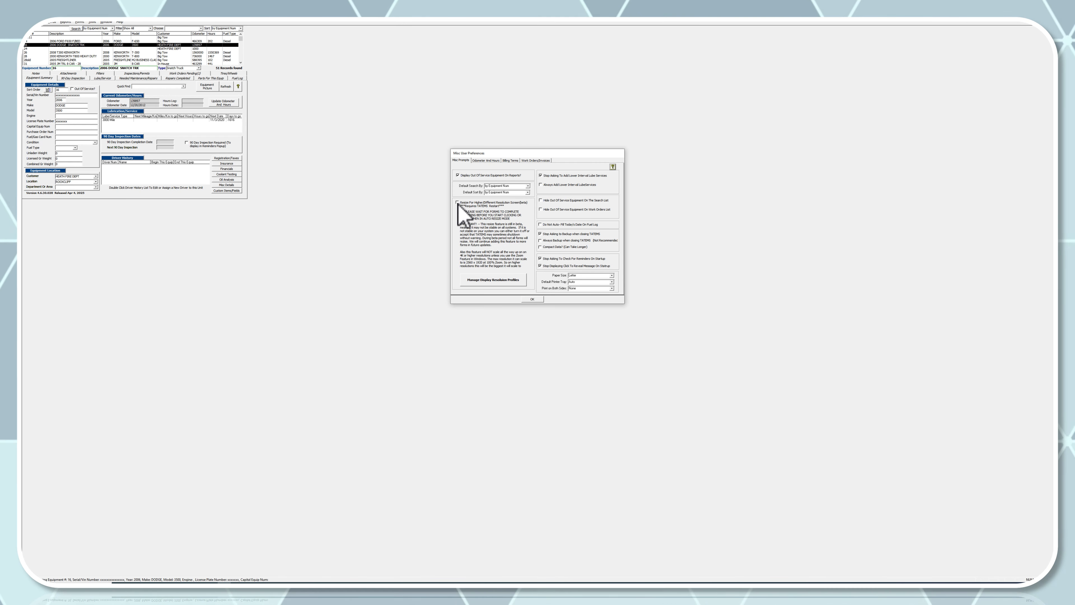
{"action": "left_click", "coordinate": [485, 281]}
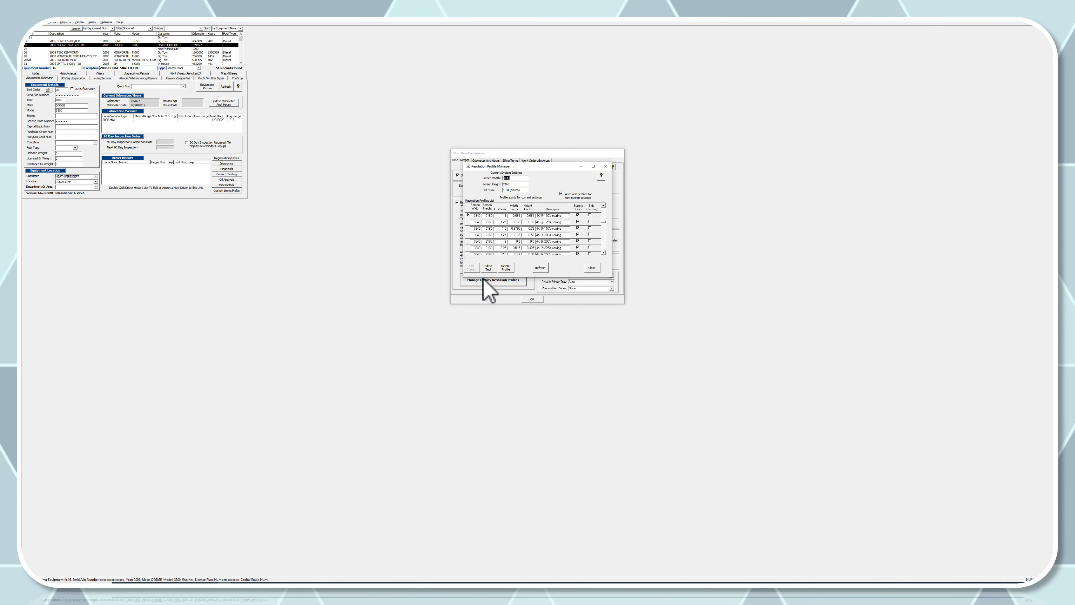
{"action": "left_click", "coordinate": [488, 267]}
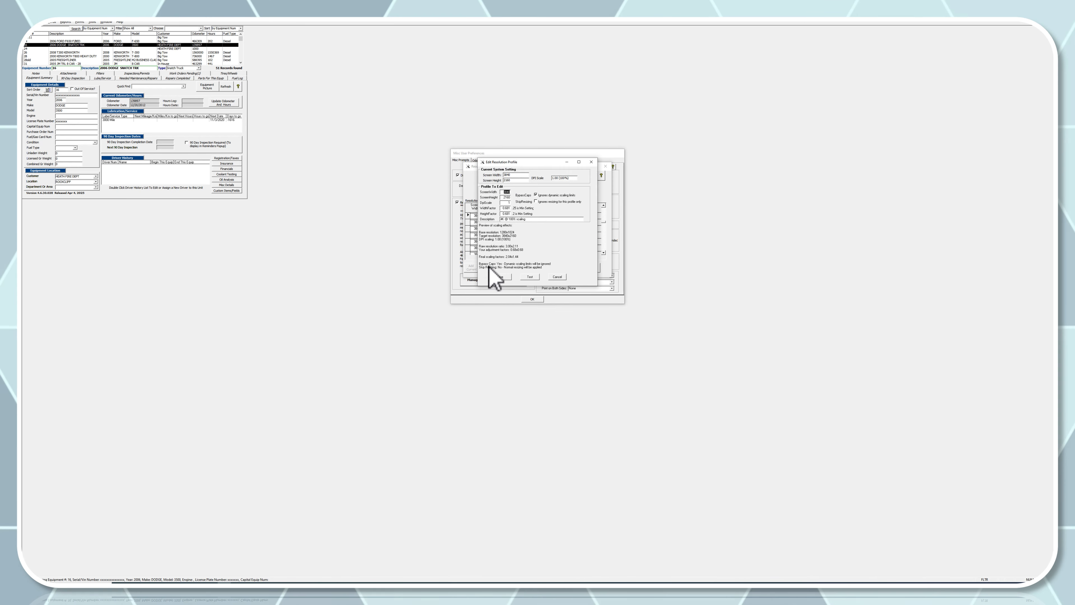
Test the 4K @ 100% scaling profile and load the 2008 T300 KENWORTH record to check the resized form.
{"action": "left_click", "coordinate": [527, 278]}
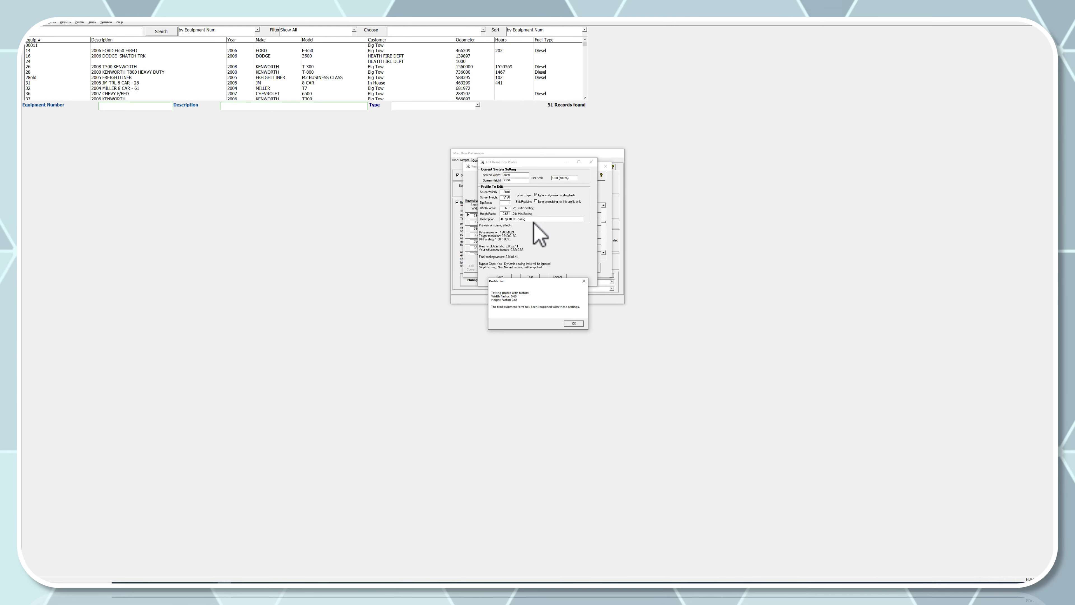
{"action": "left_click_drag", "start_coordinate": [512, 282], "coordinate": [506, 229]}
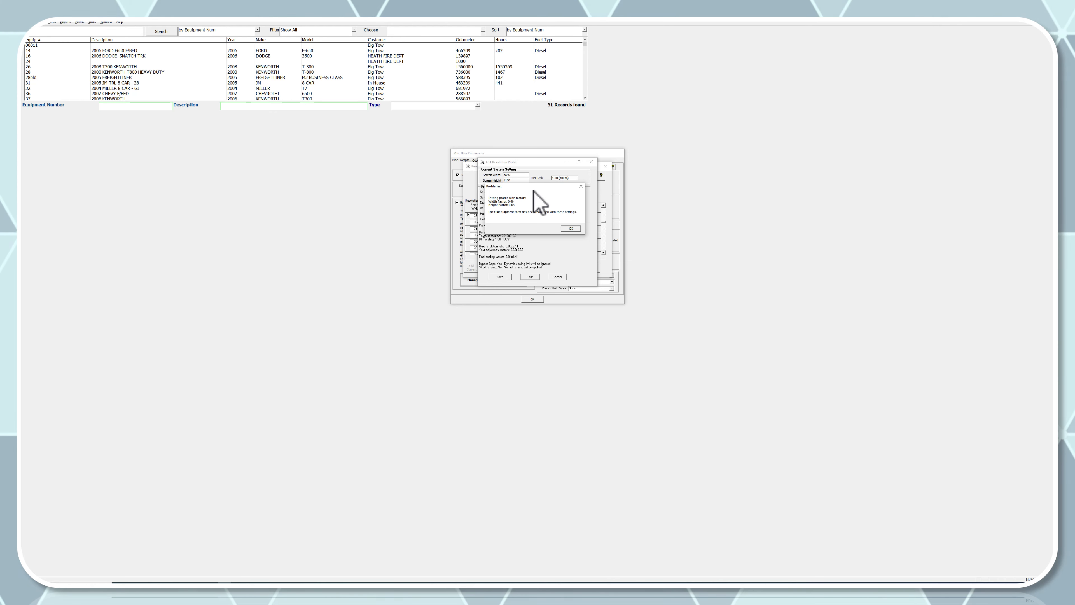
{"action": "left_click", "coordinate": [570, 229]}
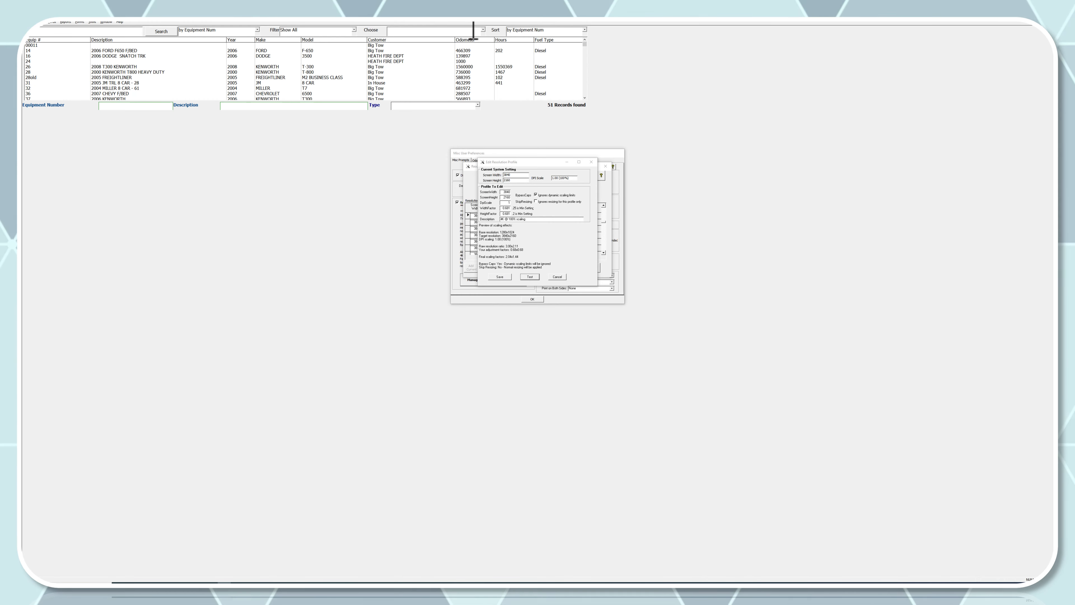
{"action": "left_click", "coordinate": [468, 67]}
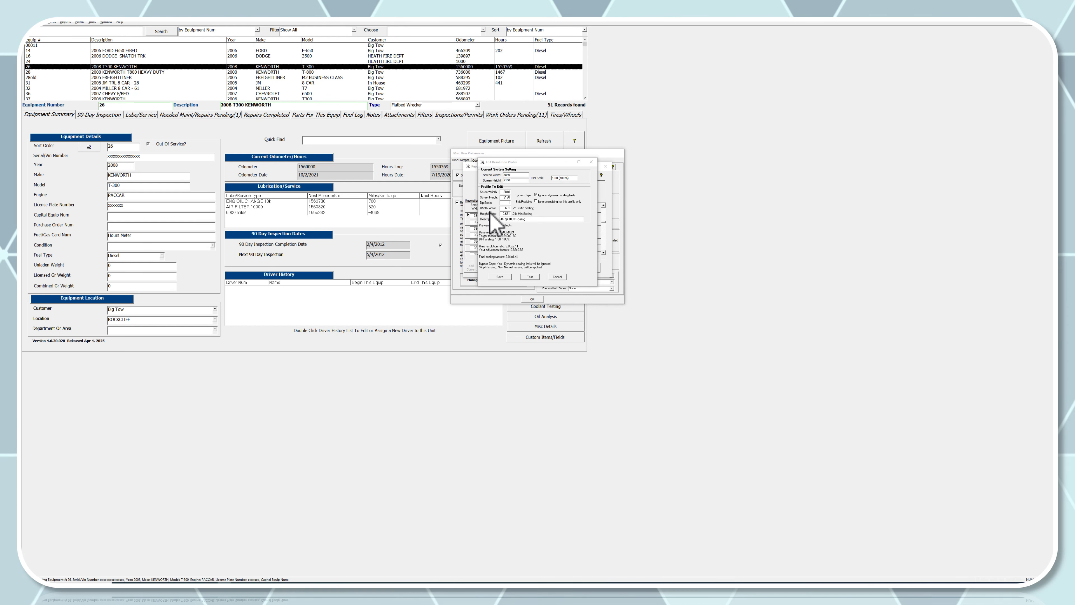
Set the profile's width factor to 0.7 and test it on the 2008 T300 KENWORTH record.
{"action": "left_click_drag", "start_coordinate": [504, 209], "coordinate": [521, 216]}
{"action": "left_click", "coordinate": [509, 210]}
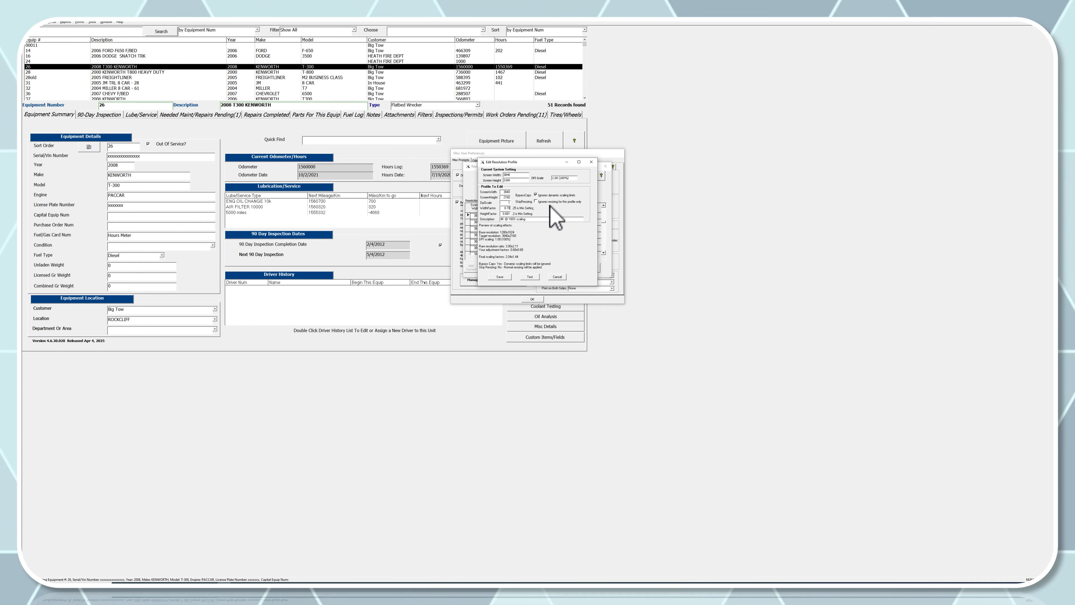
{"action": "left_click", "coordinate": [530, 278]}
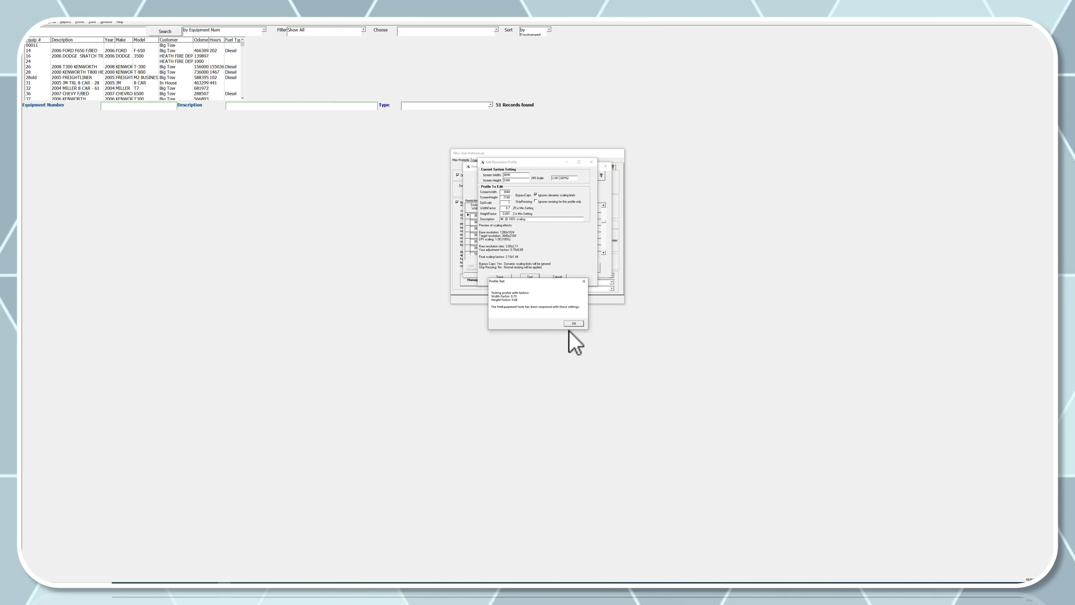
{"action": "left_click", "coordinate": [574, 323]}
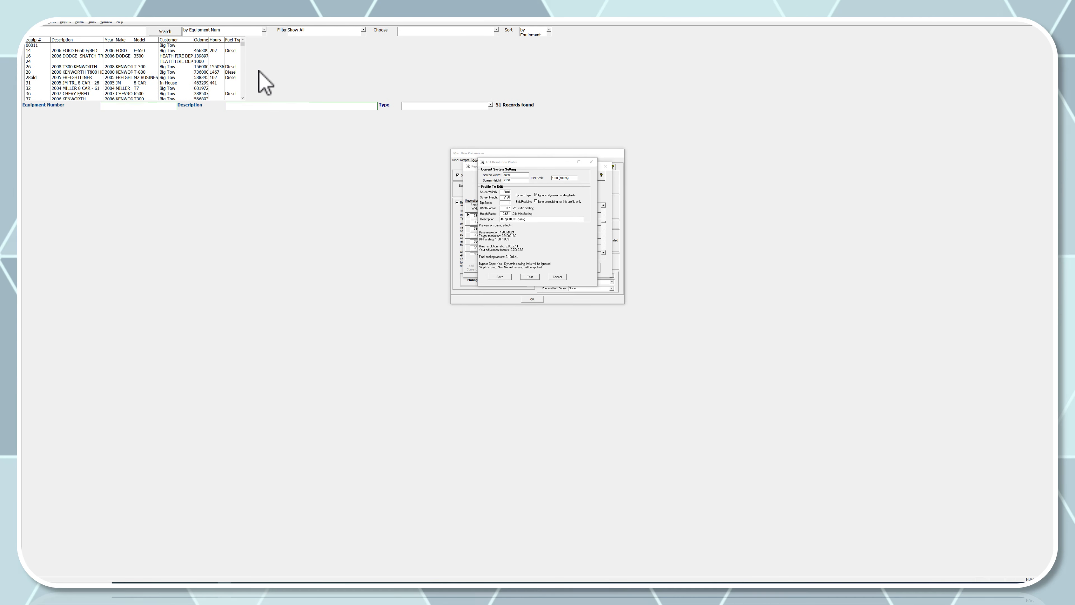
{"action": "left_click", "coordinate": [203, 67]}
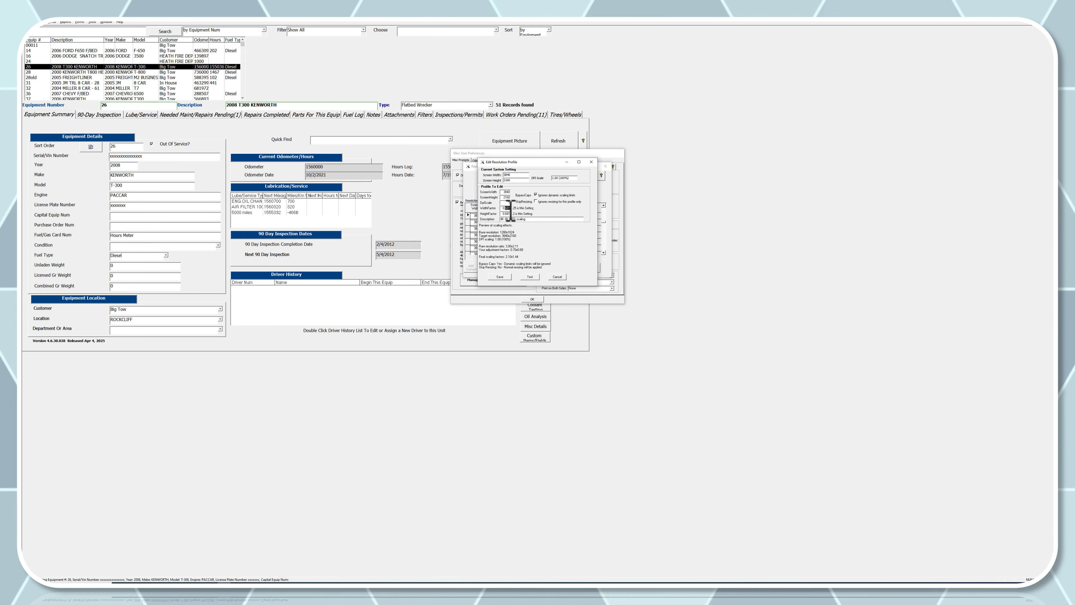
Restore the profile's previous width factor and retest it with the 2008 T300 KENWORTH record.
{"action": "left_click", "coordinate": [530, 276]}
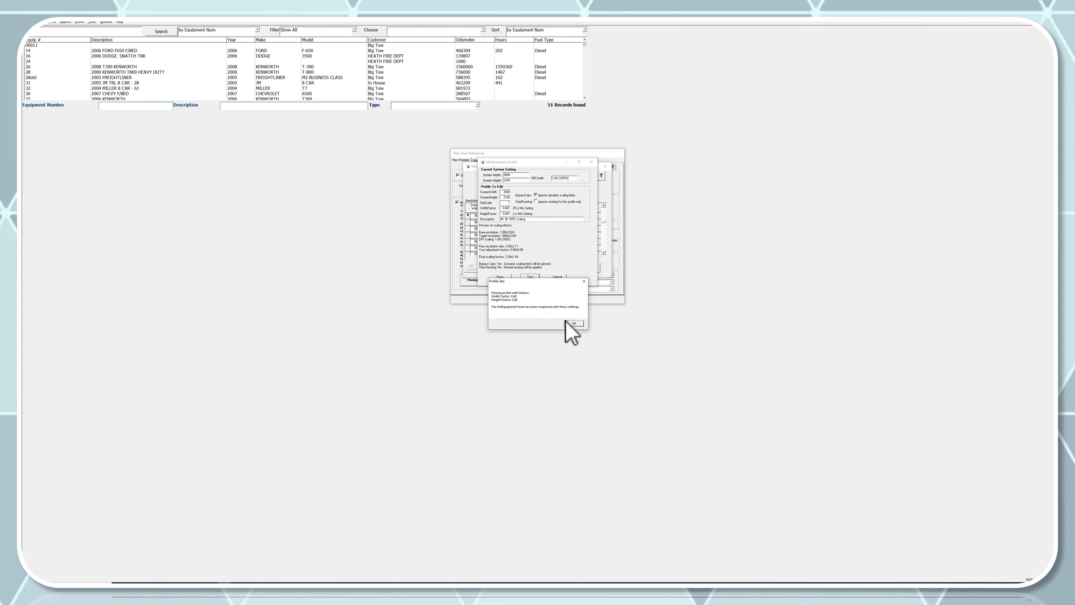
{"action": "left_click", "coordinate": [574, 323]}
{"action": "left_click", "coordinate": [378, 66]}
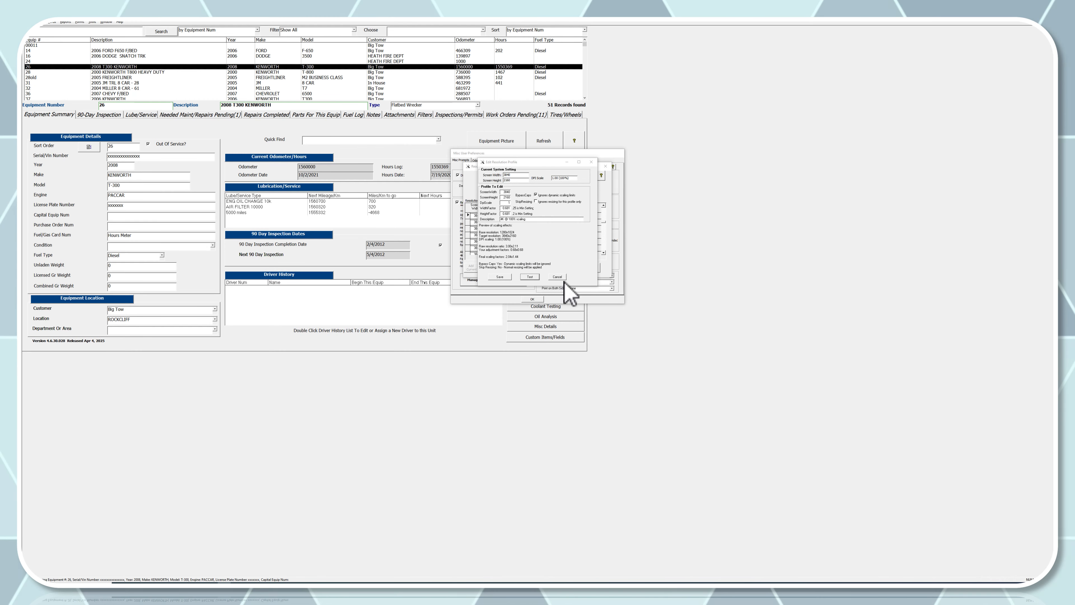
Save the 4K @ 100% scaling profile and exit TATEMS.
{"action": "left_click", "coordinate": [500, 277]}
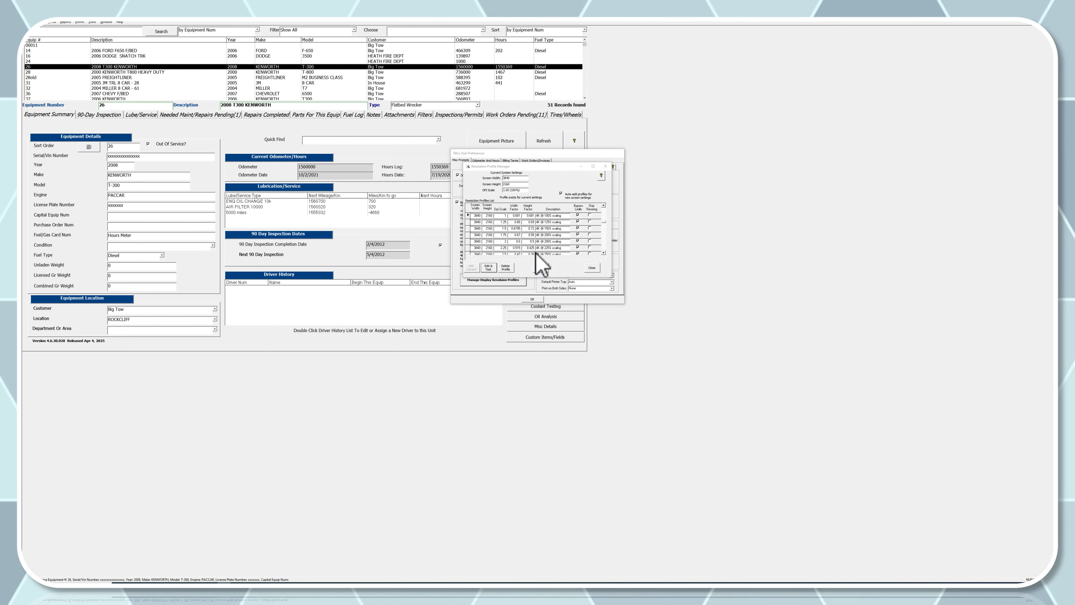
{"action": "left_click", "coordinate": [592, 267]}
{"action": "left_click", "coordinate": [532, 299]}
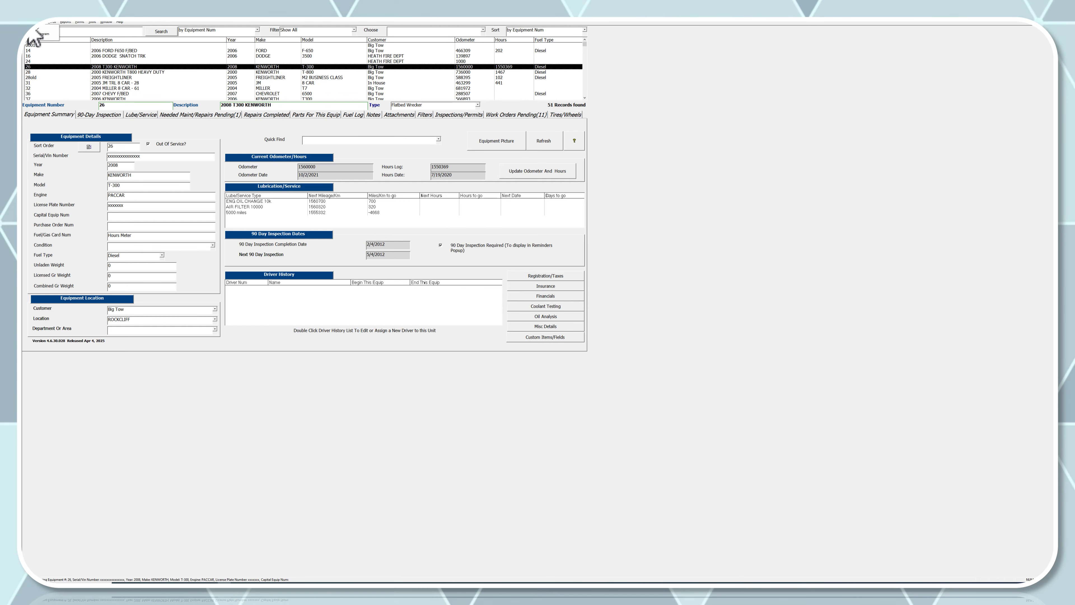
{"action": "left_click", "coordinate": [37, 31]}
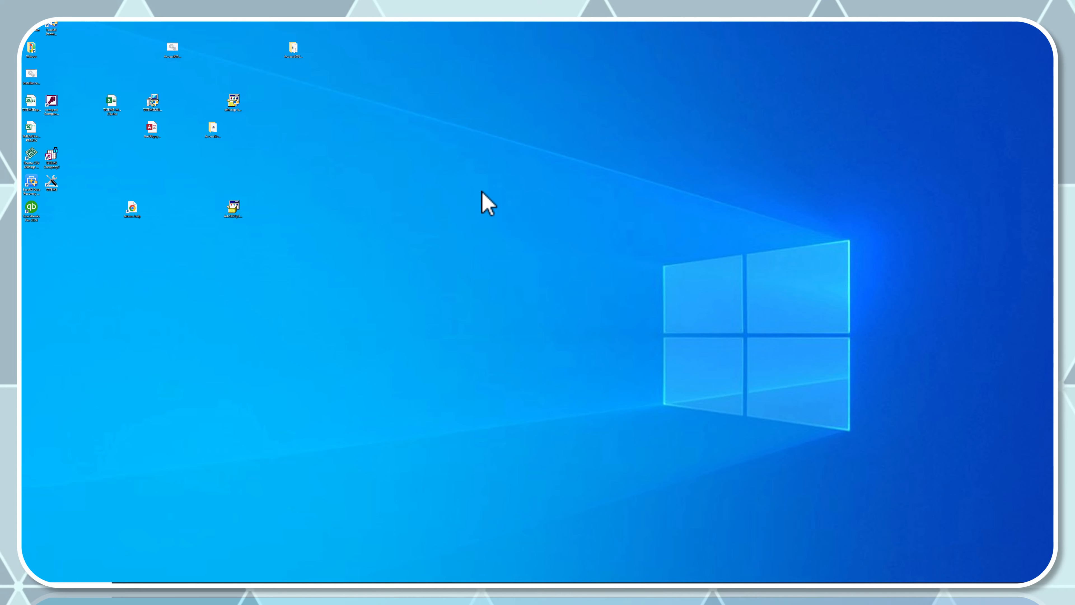
Set the Windows display scaling to 175% and close the display settings.
{"action": "right_click", "coordinate": [481, 193]}
{"action": "left_click", "coordinate": [460, 238]}
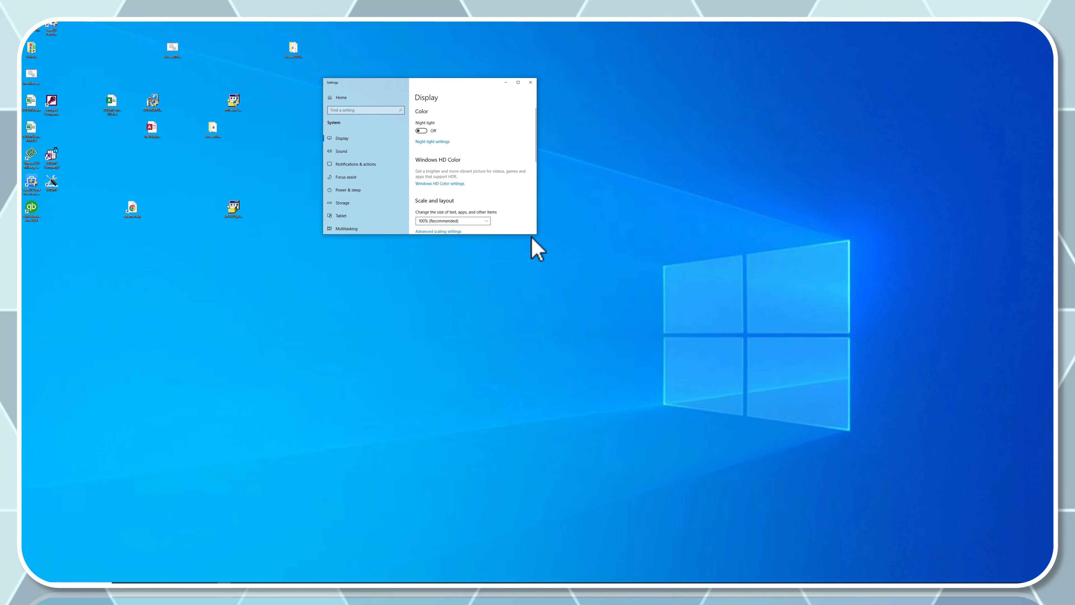
{"action": "left_click_drag", "start_coordinate": [537, 235], "coordinate": [723, 409]}
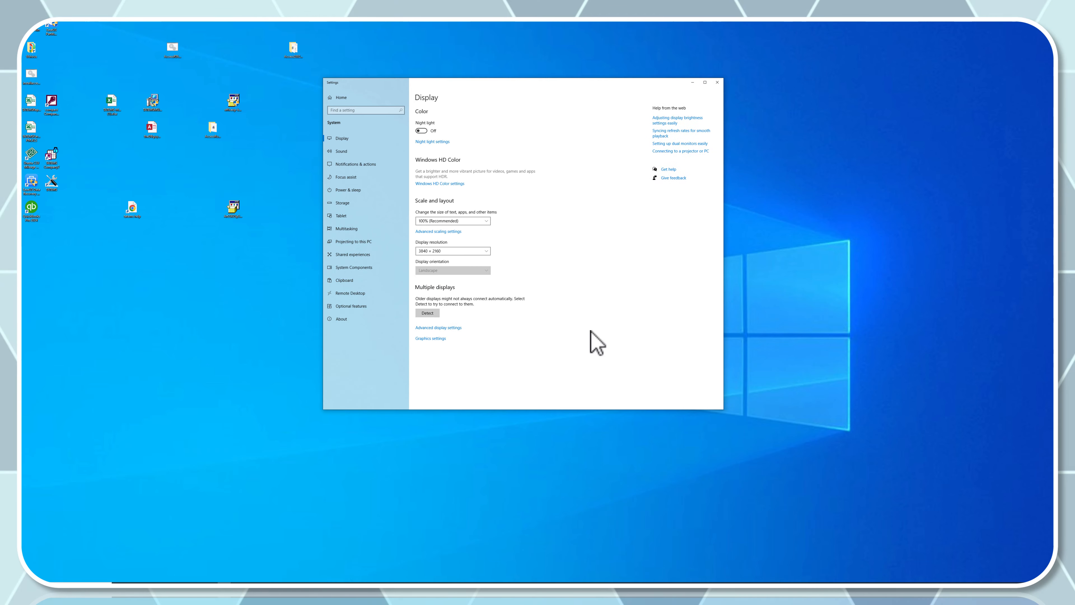
{"action": "left_click", "coordinate": [464, 221]}
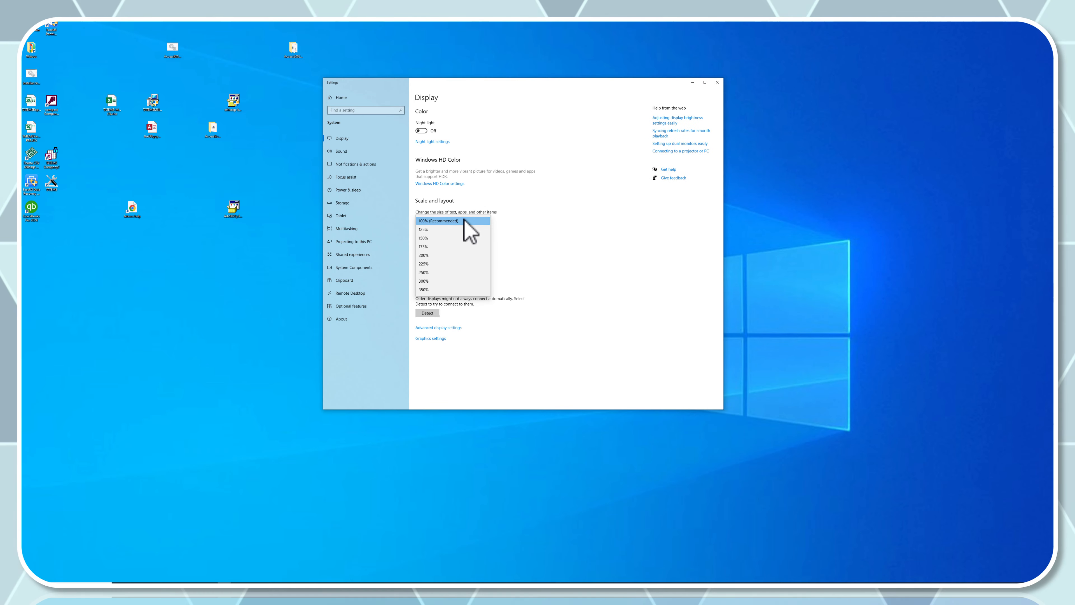
{"action": "left_click", "coordinate": [424, 247]}
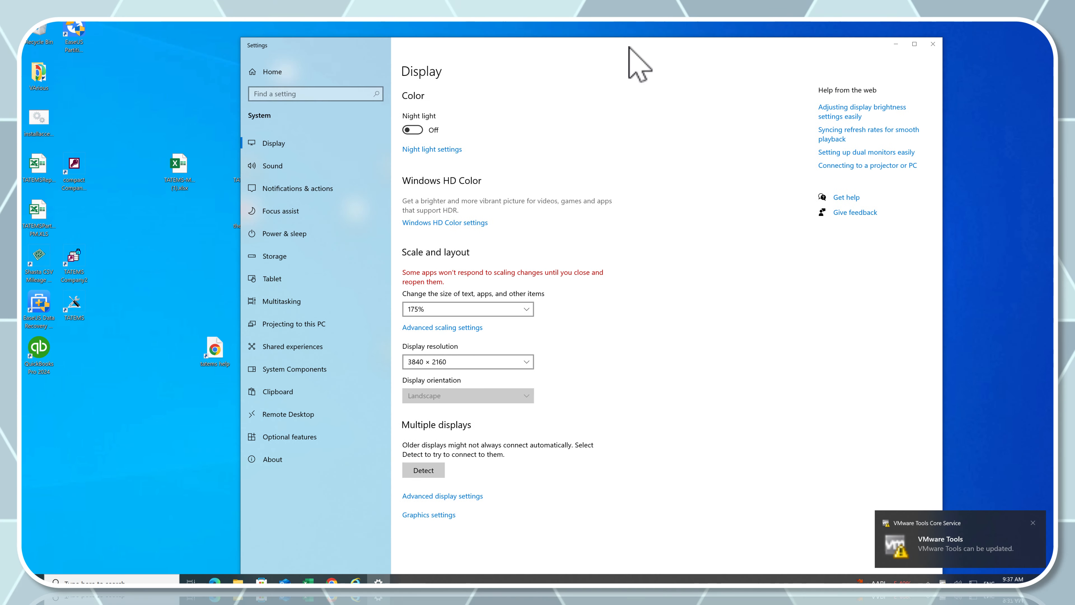
{"action": "left_click_drag", "start_coordinate": [768, 38], "coordinate": [744, 47]}
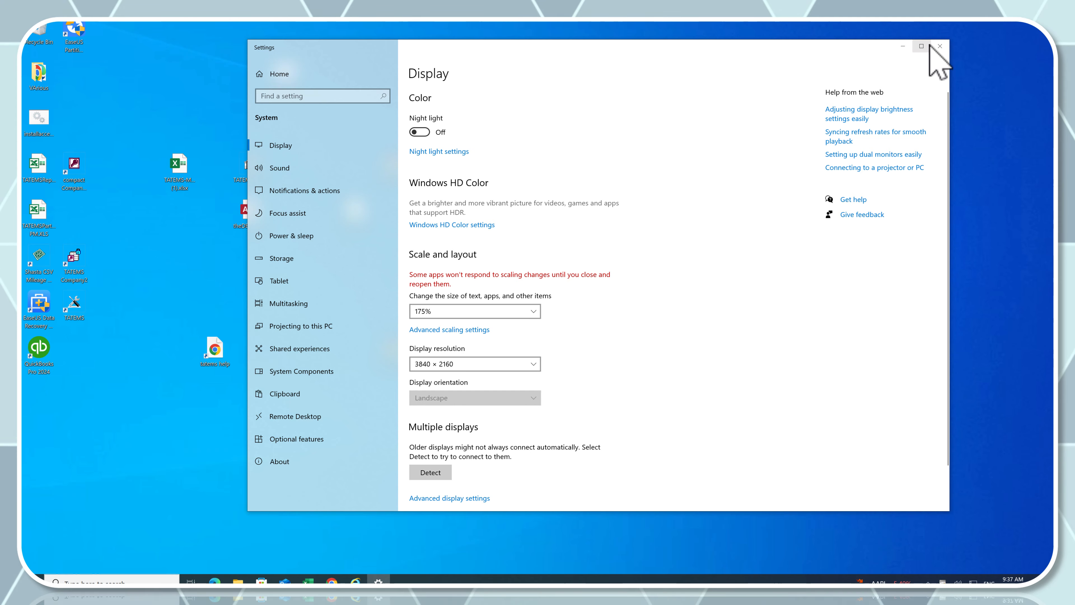
{"action": "left_click", "coordinate": [939, 46]}
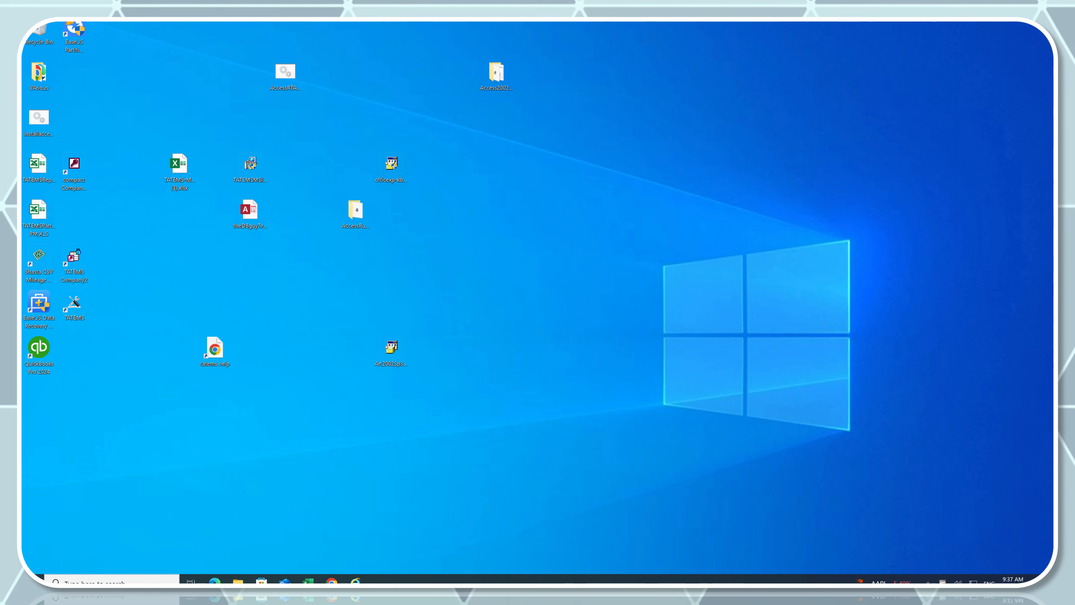
Restart Windows so the new display scaling takes effect.
{"action": "left_click", "coordinate": [33, 581]}
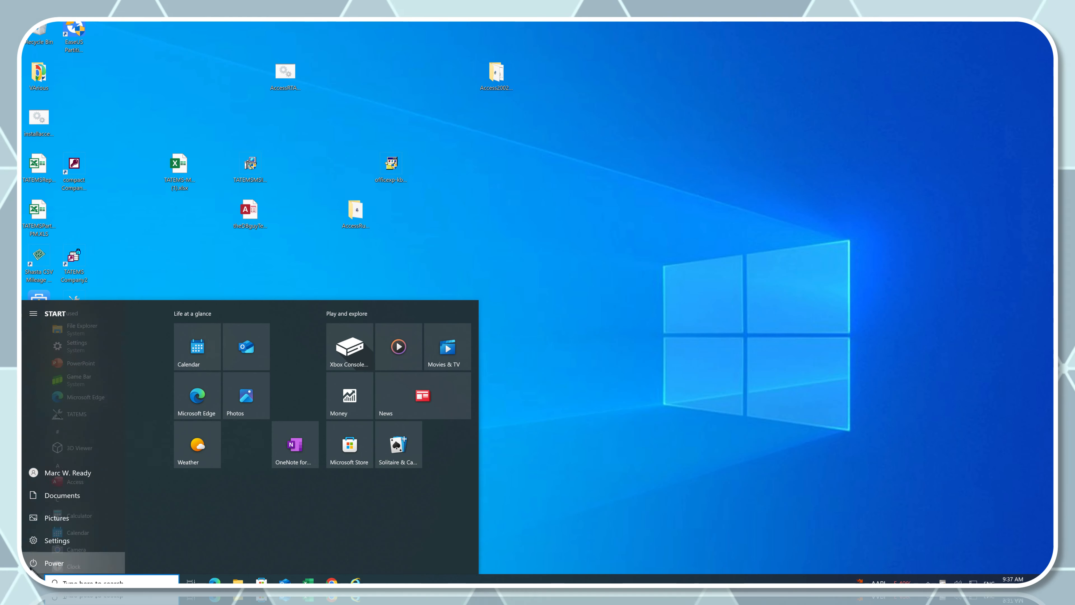
{"action": "left_click", "coordinate": [53, 563]}
{"action": "left_click", "coordinate": [85, 540]}
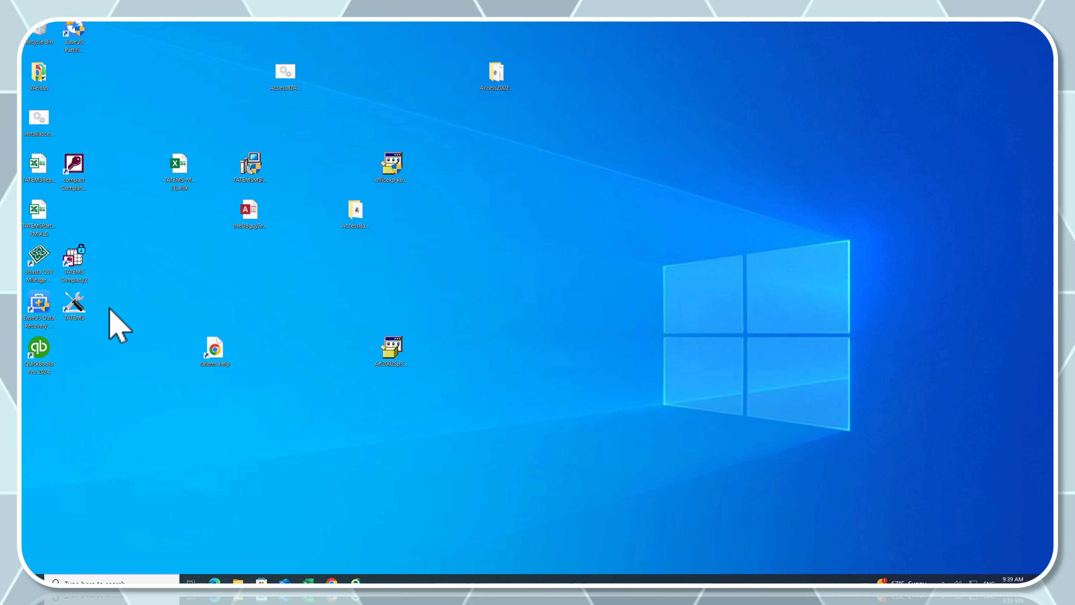
Launch TATEMS and open the 2008 T300 KENWORTH equipment record.
{"action": "double_click", "coordinate": [74, 311]}
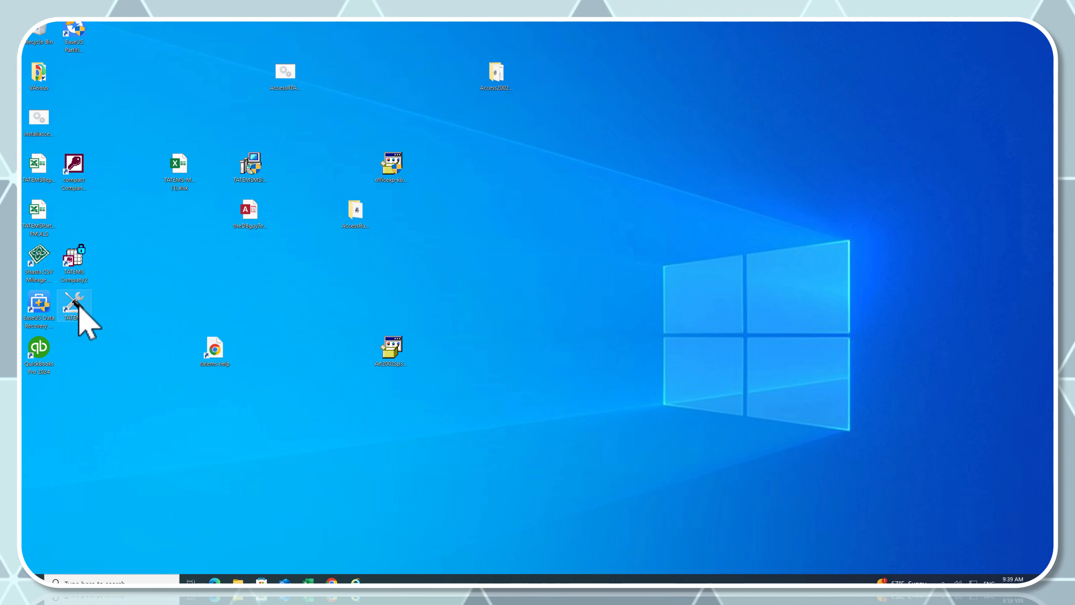
{"action": "double_click", "coordinate": [78, 303]}
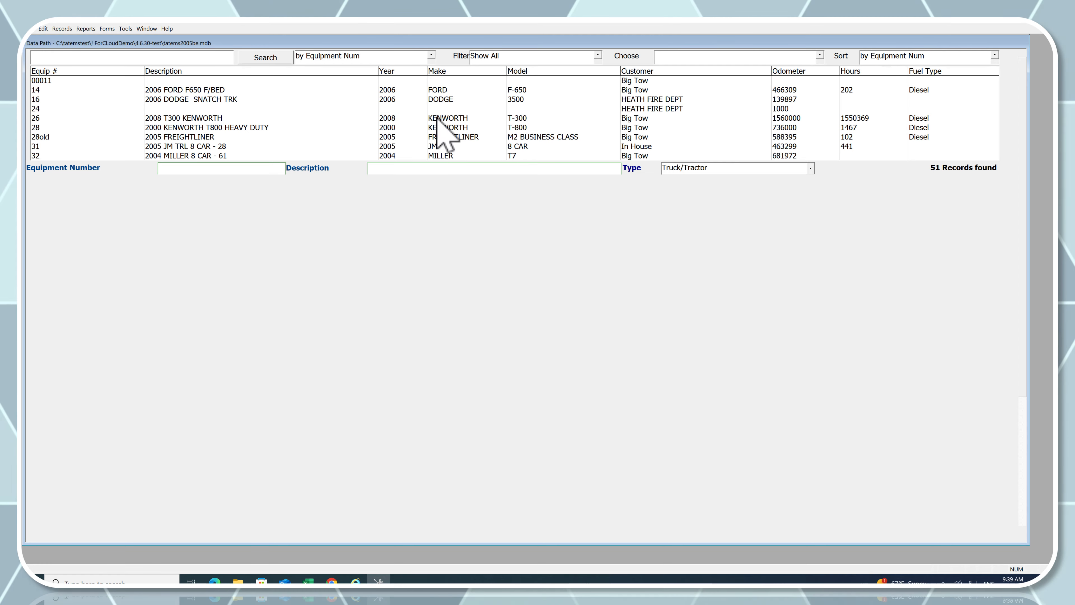
{"action": "double_click", "coordinate": [462, 103]}
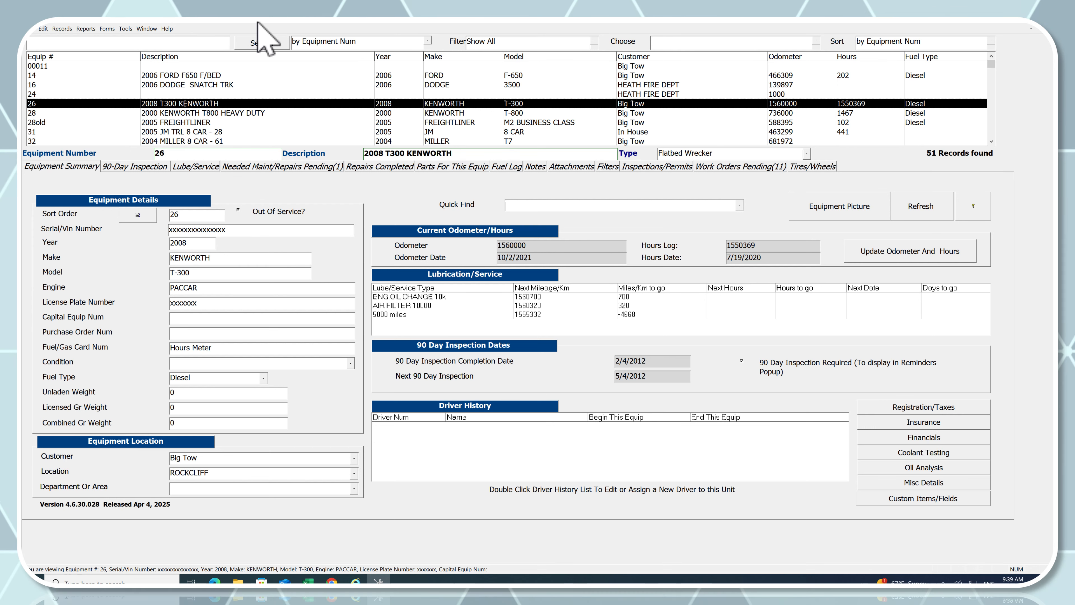
Open the Resolution Profile Manager through the user preferences and examine the 4K profiles for 175% and 200% scaling.
{"action": "left_click", "coordinate": [126, 29]}
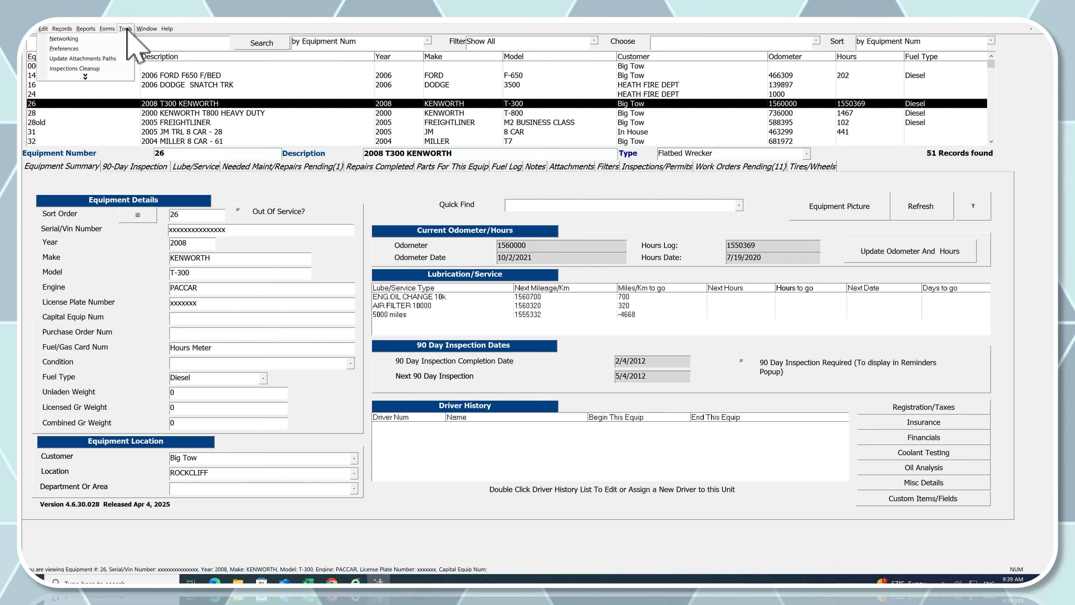
{"action": "left_click", "coordinate": [111, 48]}
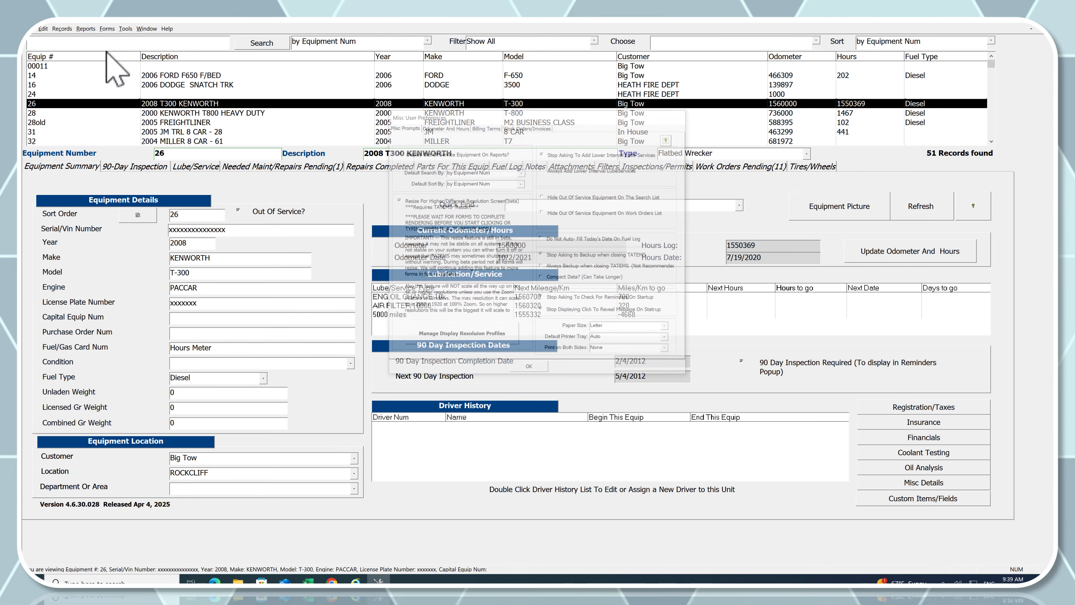
{"action": "left_click", "coordinate": [450, 335]}
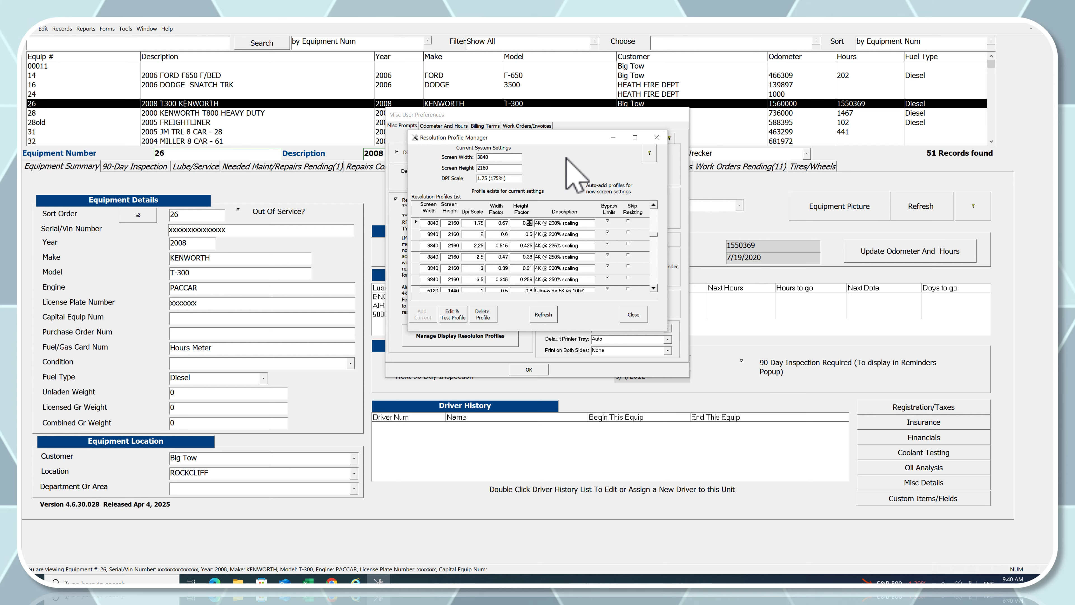
{"action": "left_click", "coordinate": [562, 234]}
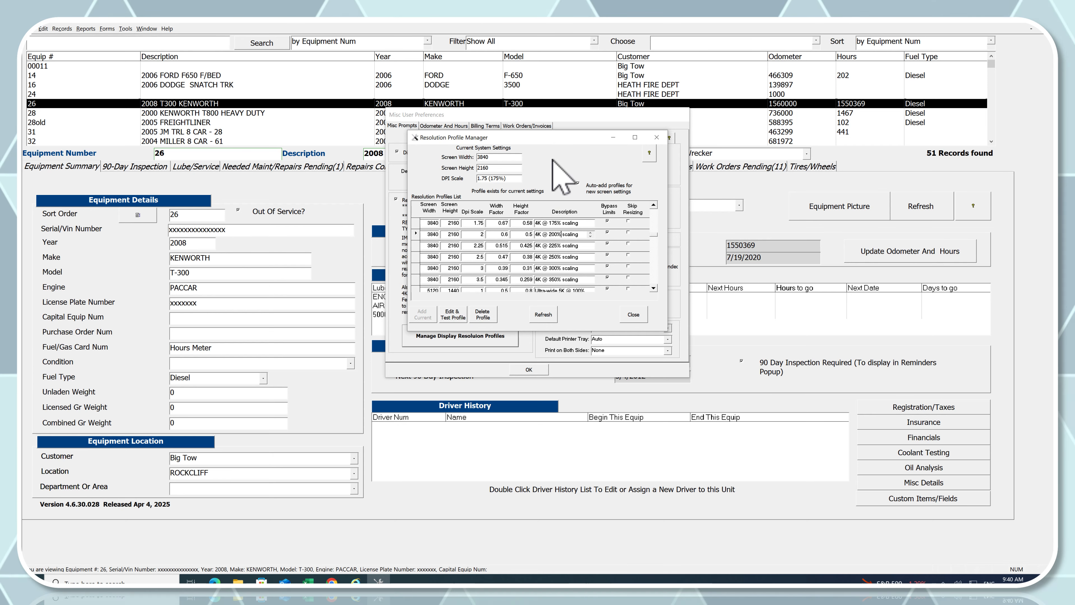
Try to test the 4K @ 200% scaling profile with BypassCaps turned off, and cancel the profile edit.
{"action": "left_click", "coordinate": [456, 316]}
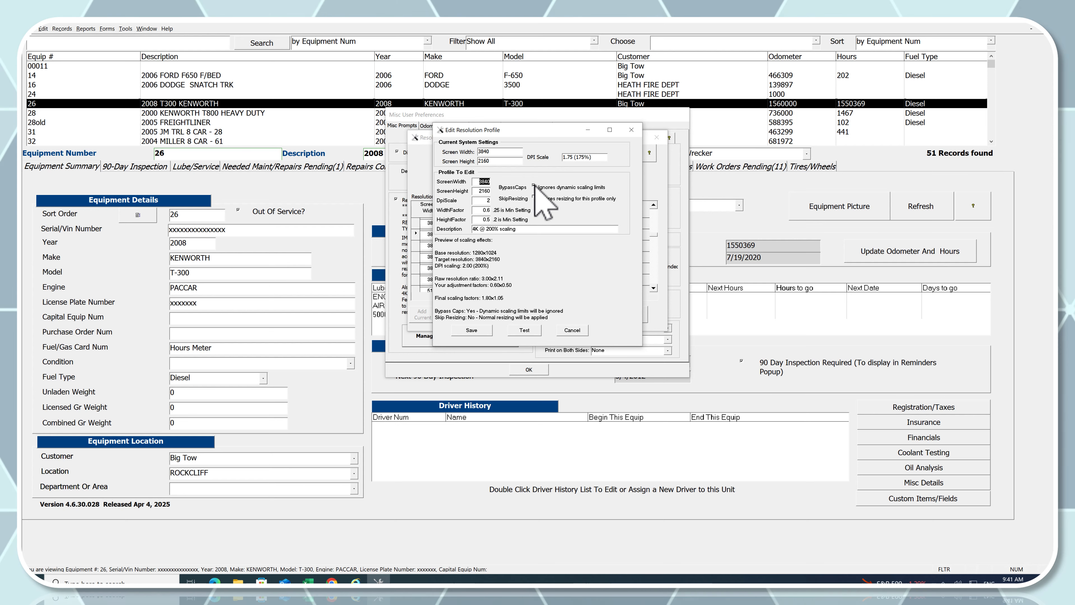
{"action": "double_click", "coordinate": [485, 219]}
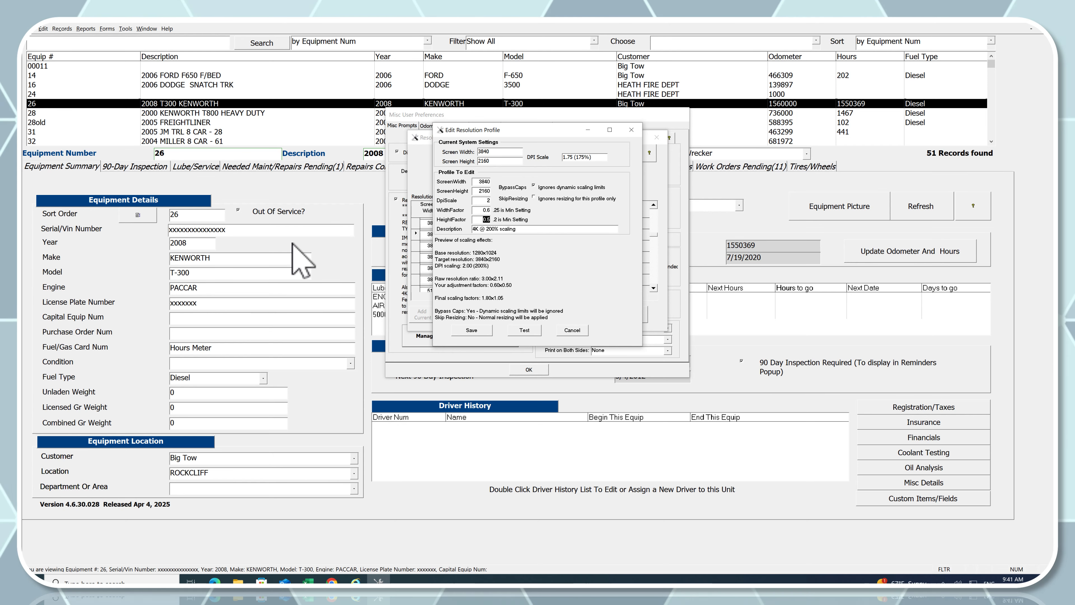
{"action": "left_click", "coordinate": [534, 187]}
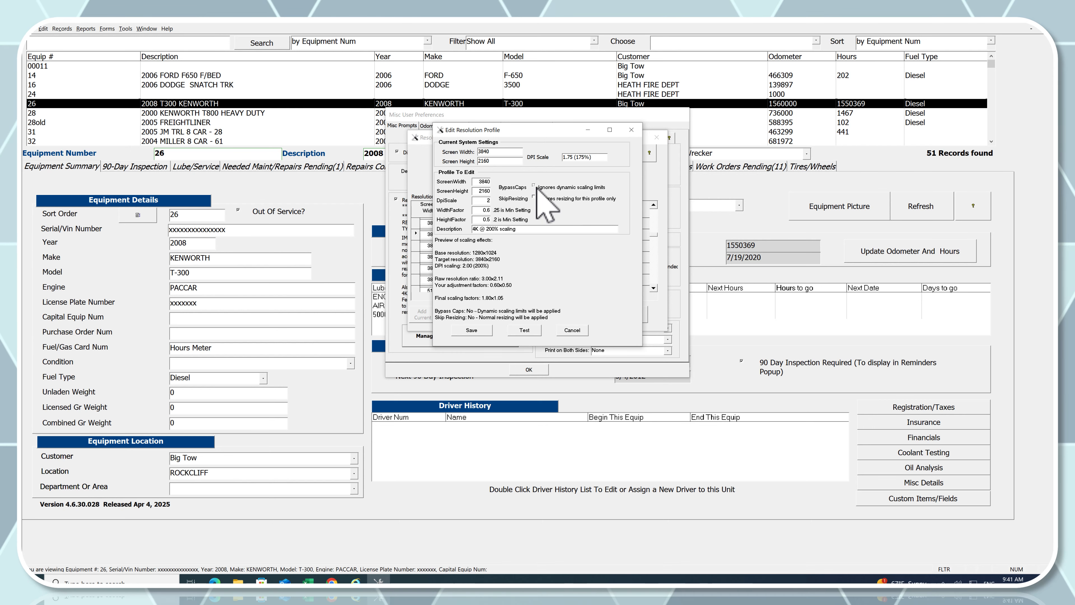
{"action": "left_click", "coordinate": [524, 331]}
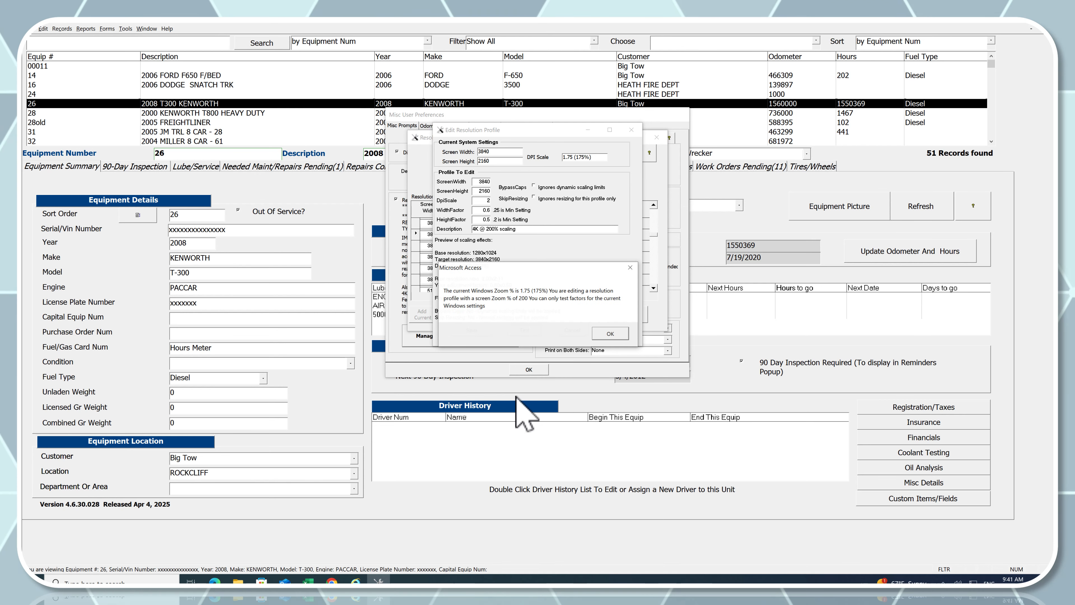
{"action": "left_click", "coordinate": [620, 334]}
{"action": "left_click", "coordinate": [621, 335]}
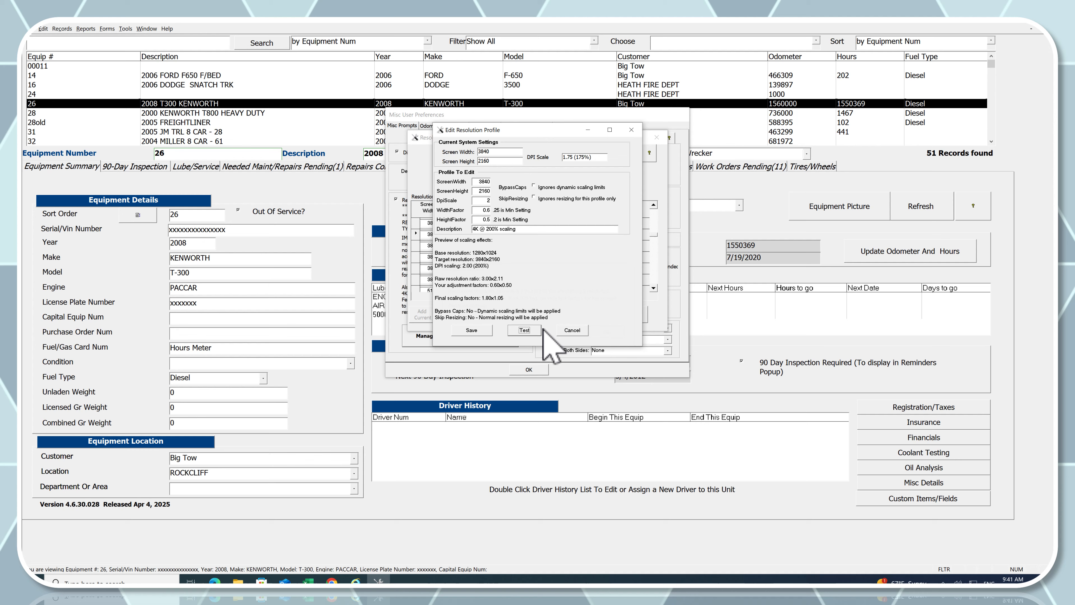
{"action": "left_click", "coordinate": [568, 328]}
Open the 4K @ 175% scaling profile for editing, turn off BypassCaps, and test it on the 2008 T300 KENWORTH record.
{"action": "left_click", "coordinate": [428, 222]}
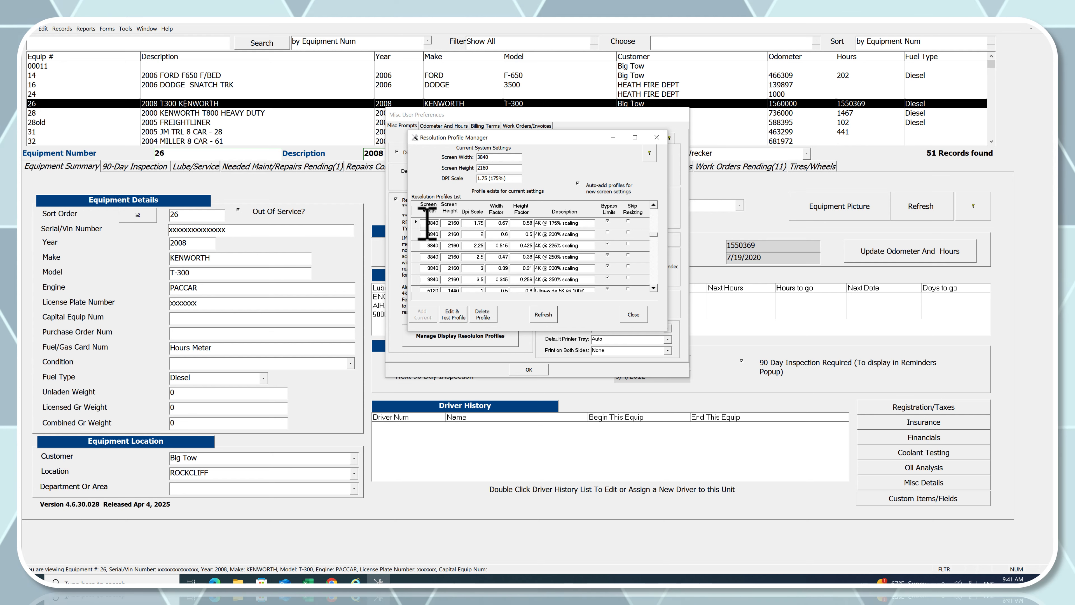
{"action": "left_click", "coordinate": [453, 314]}
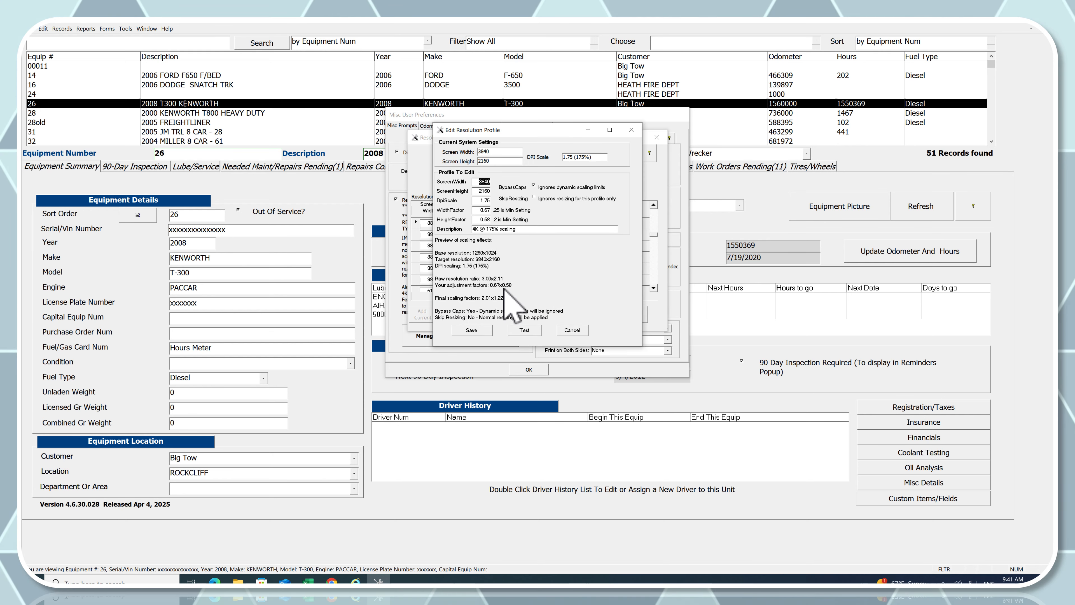
{"action": "left_click", "coordinate": [533, 186]}
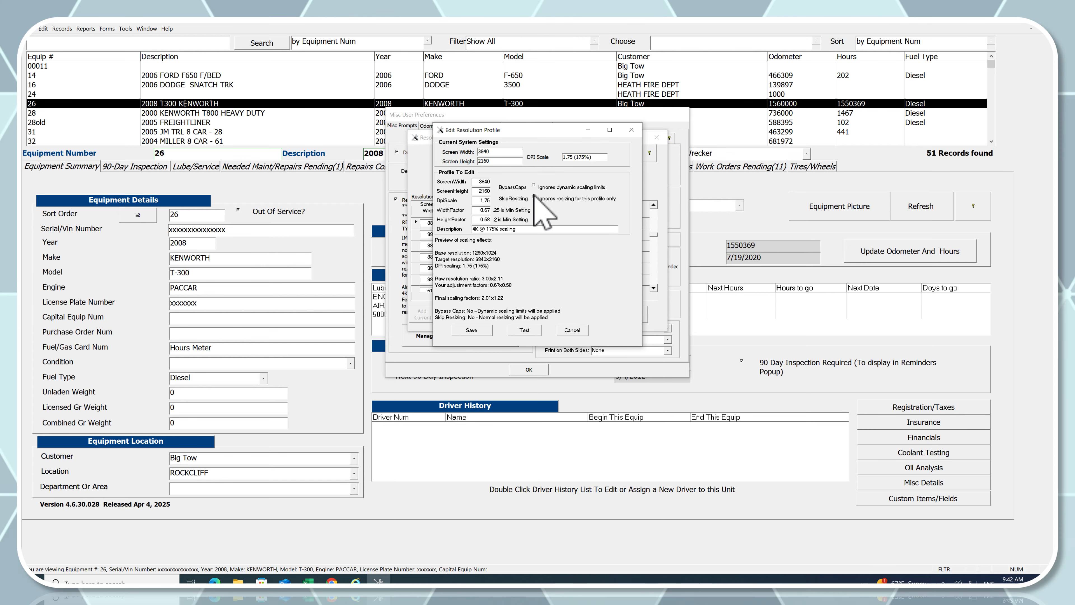
{"action": "left_click", "coordinate": [524, 331]}
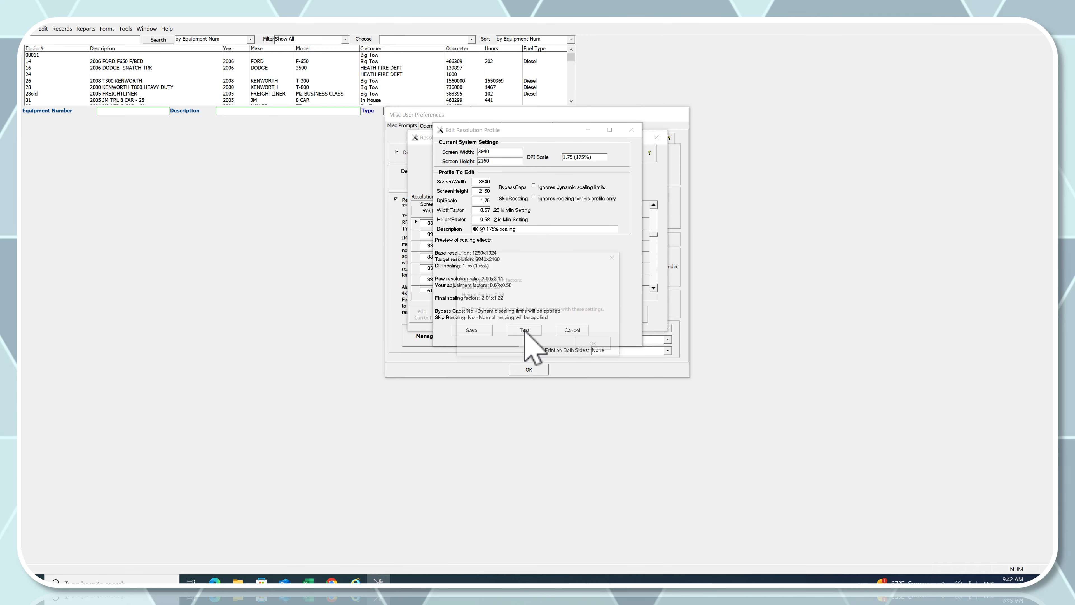
{"action": "left_click", "coordinate": [595, 345]}
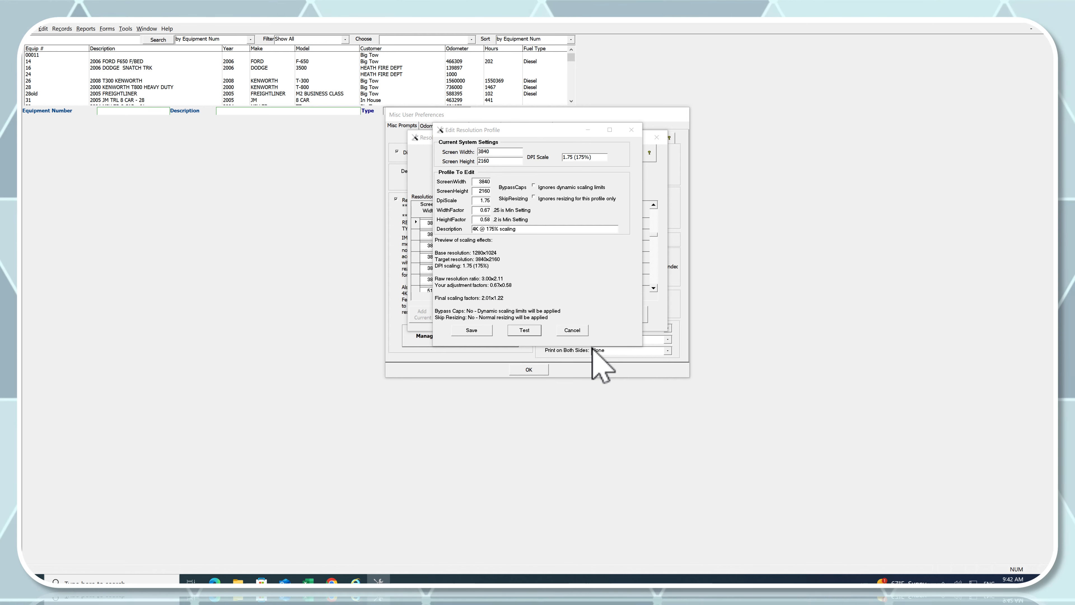
{"action": "left_click", "coordinate": [305, 80]}
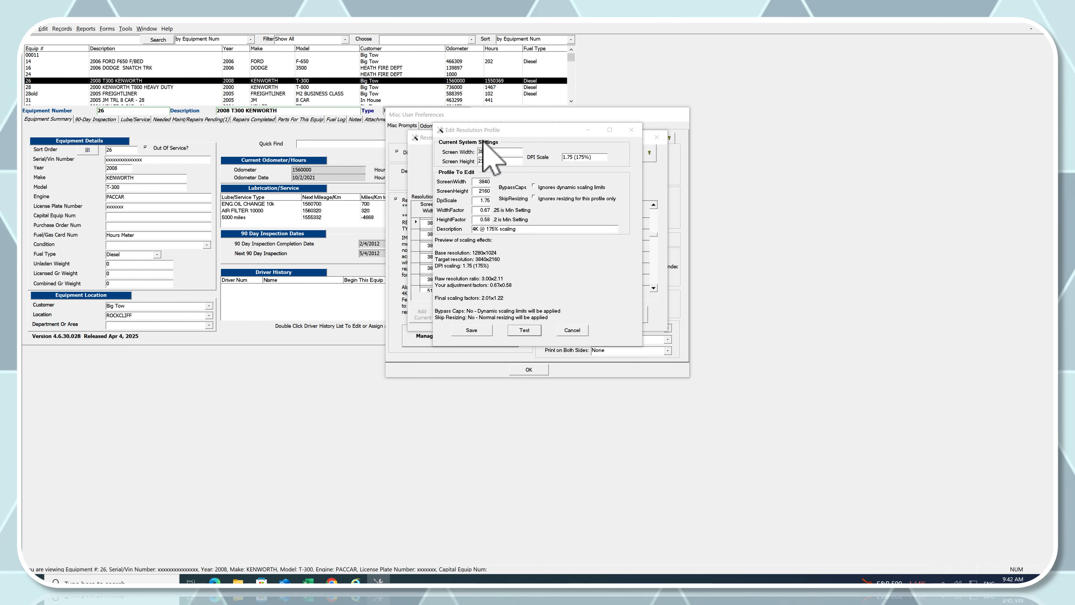
Turn BypassCaps back on for the 4K @ 175% scaling profile and retest it on the equipment form.
{"action": "left_click", "coordinate": [534, 186]}
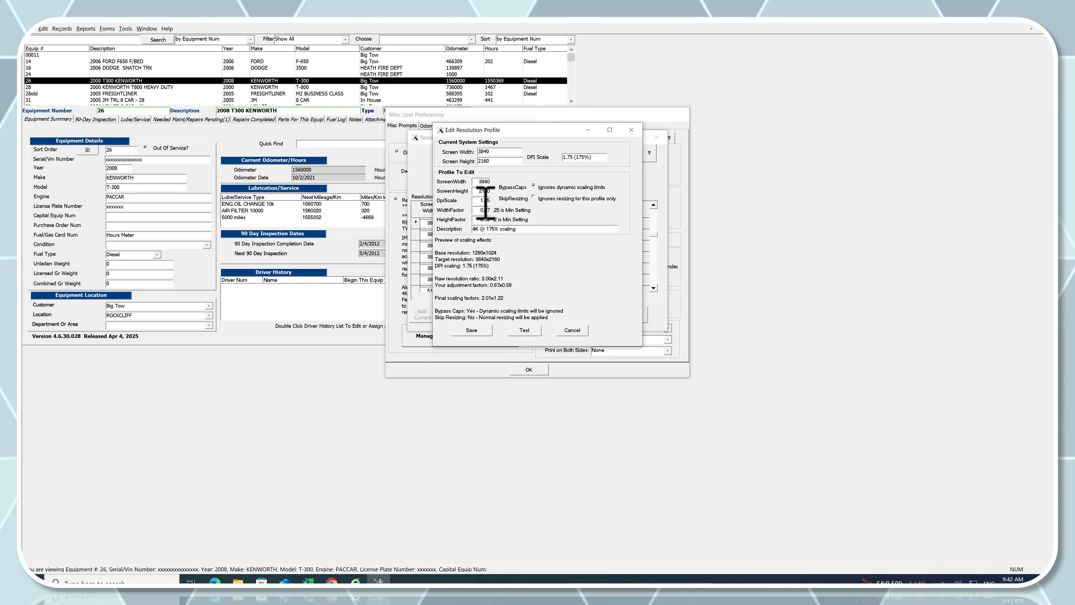
{"action": "double_click", "coordinate": [484, 219]}
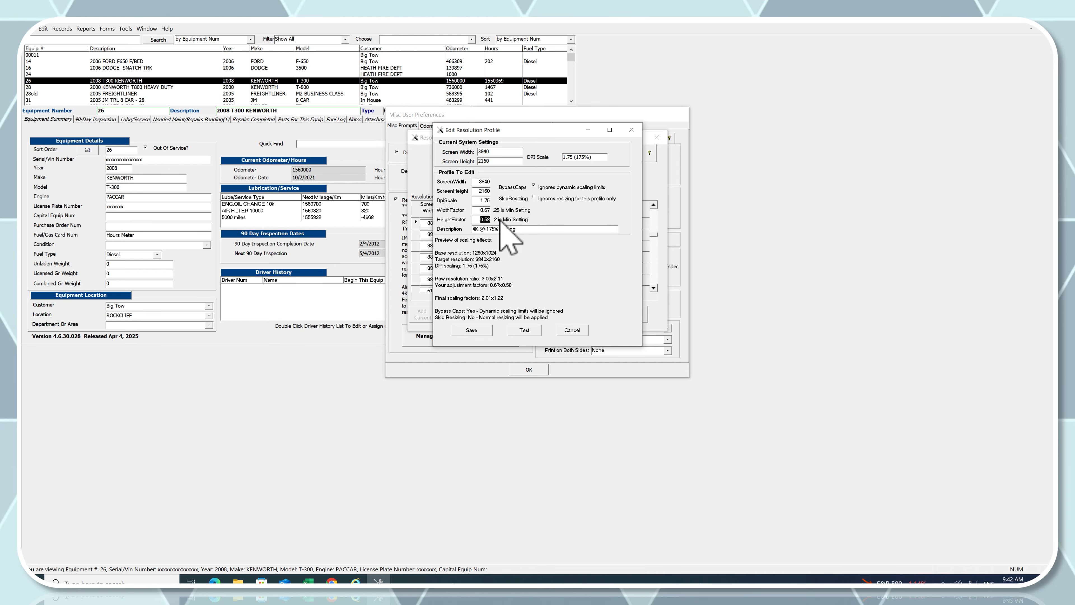
{"action": "left_click", "coordinate": [523, 330]}
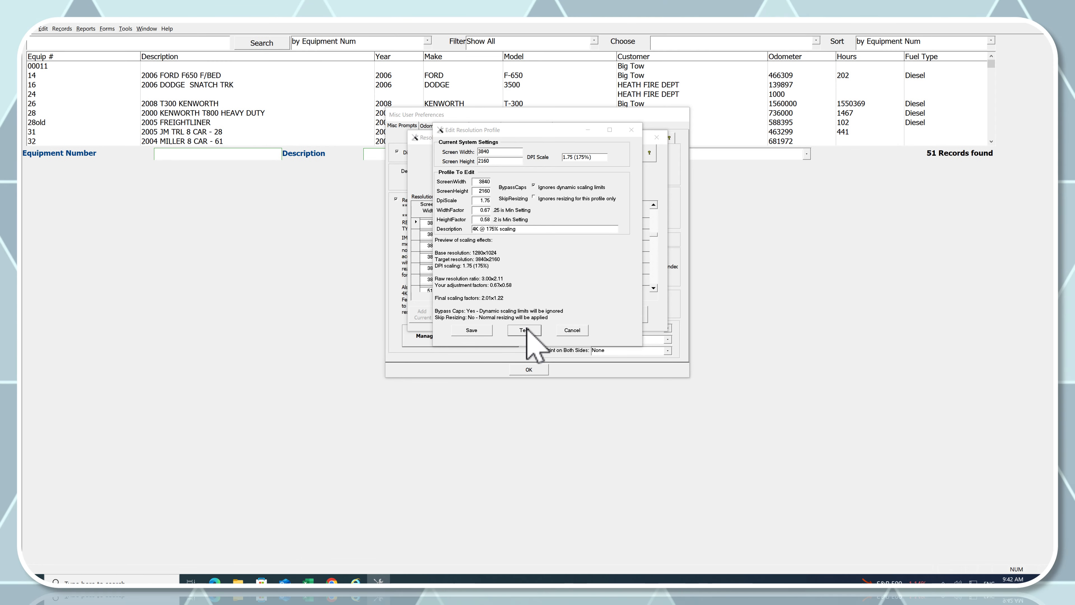
{"action": "left_click", "coordinate": [594, 344]}
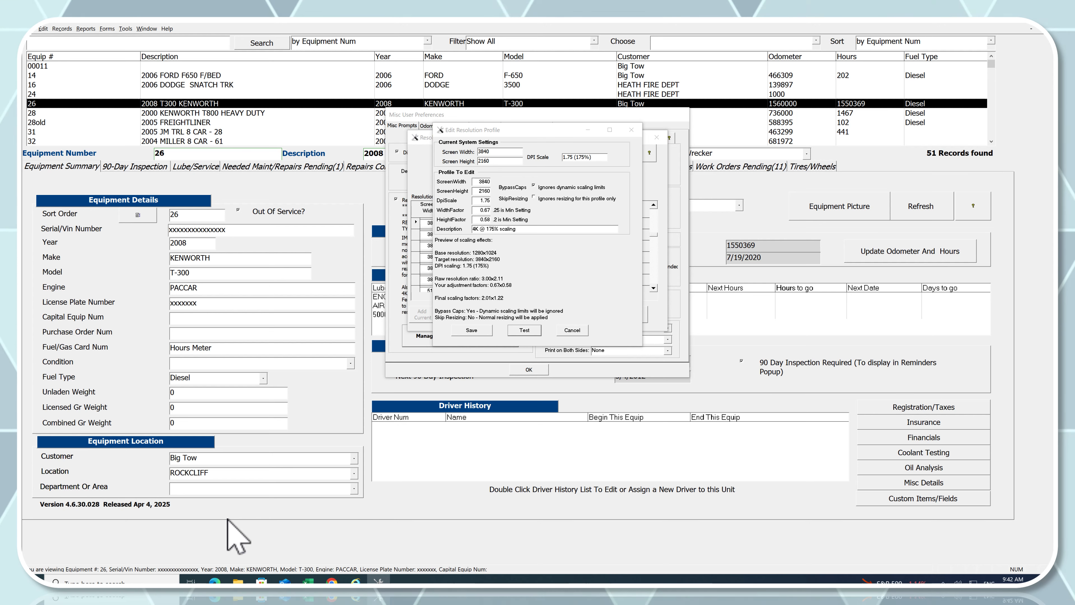
Set the 175% profile's HeightFactor to 0.60 and test it with the 2000 KENWORTH T800 HEAVY DUTY record.
{"action": "double_click", "coordinate": [487, 219]}
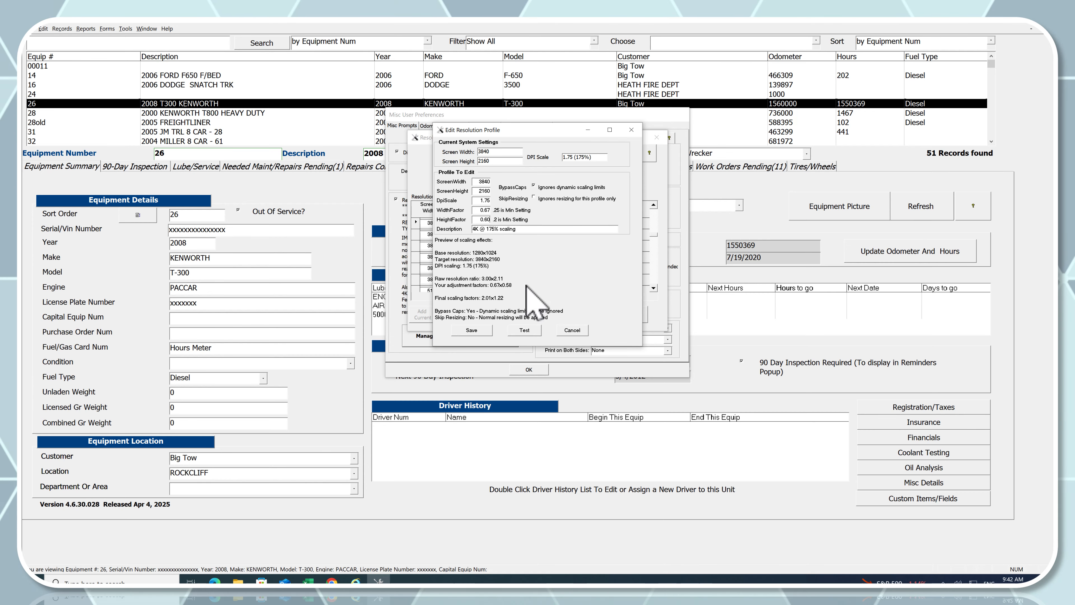
{"action": "left_click", "coordinate": [524, 330]}
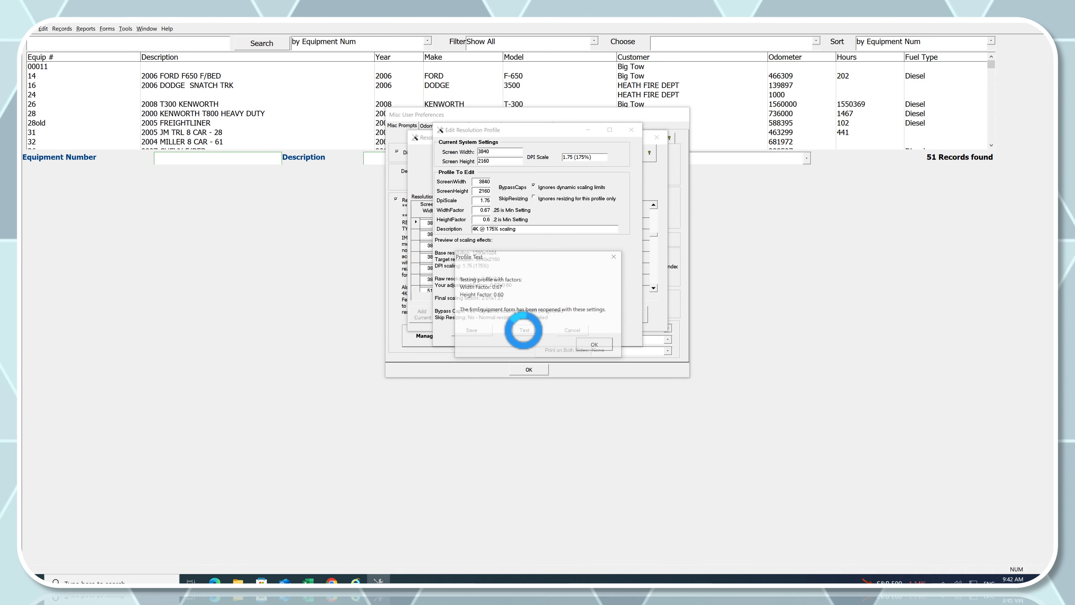
{"action": "left_click", "coordinate": [609, 345]}
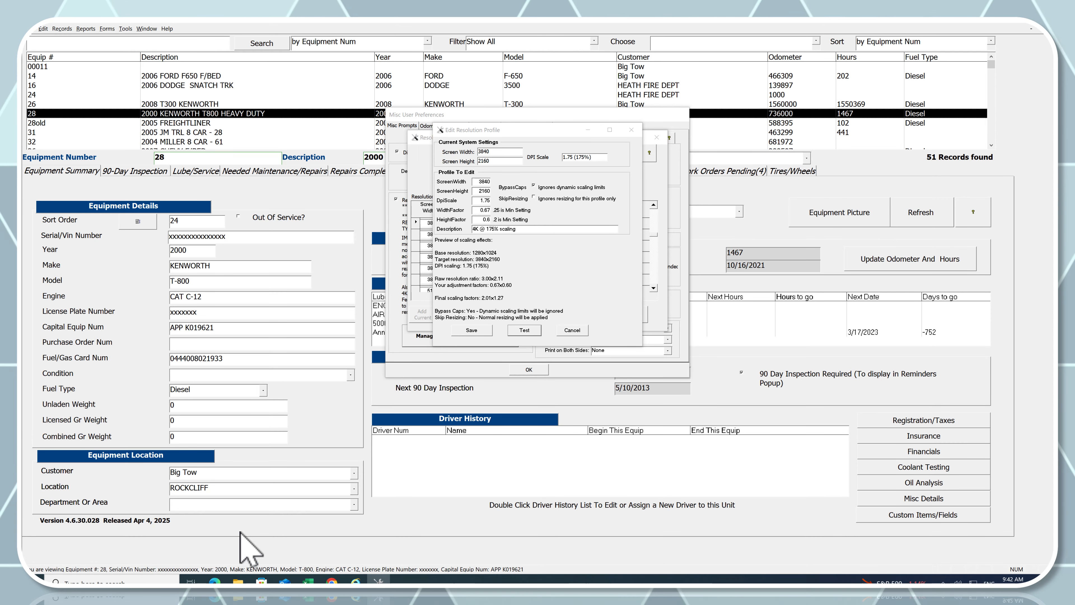
Set the 175% profile's HeightFactor to 0.62 and test it with the 2000 KENWORTH T800 HEAVY DUTY record.
{"action": "left_click_drag", "start_coordinate": [486, 220], "coordinate": [495, 221]}
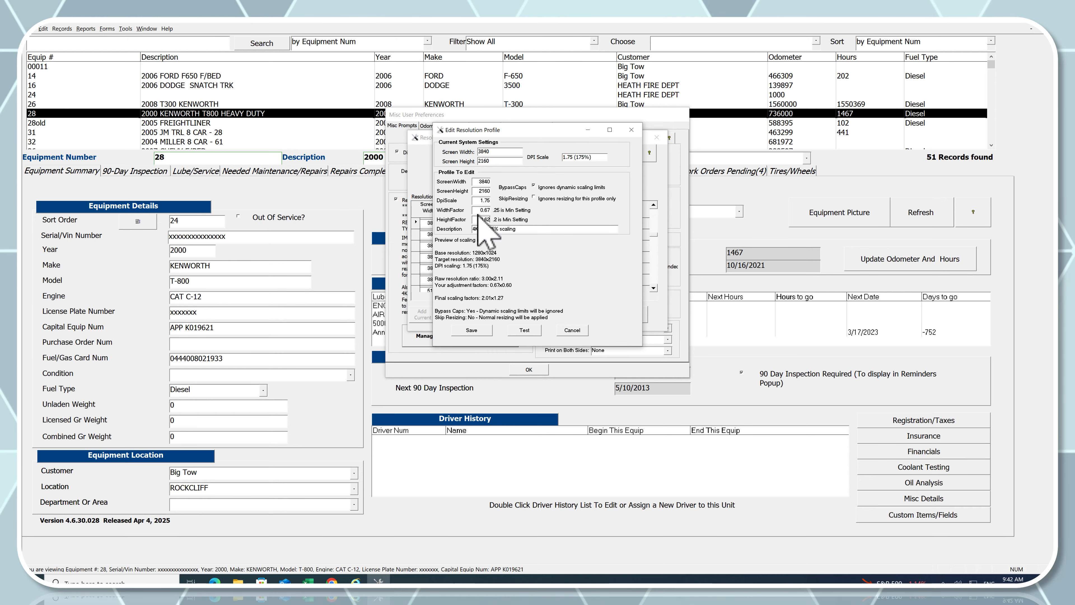
{"action": "left_click", "coordinate": [523, 330]}
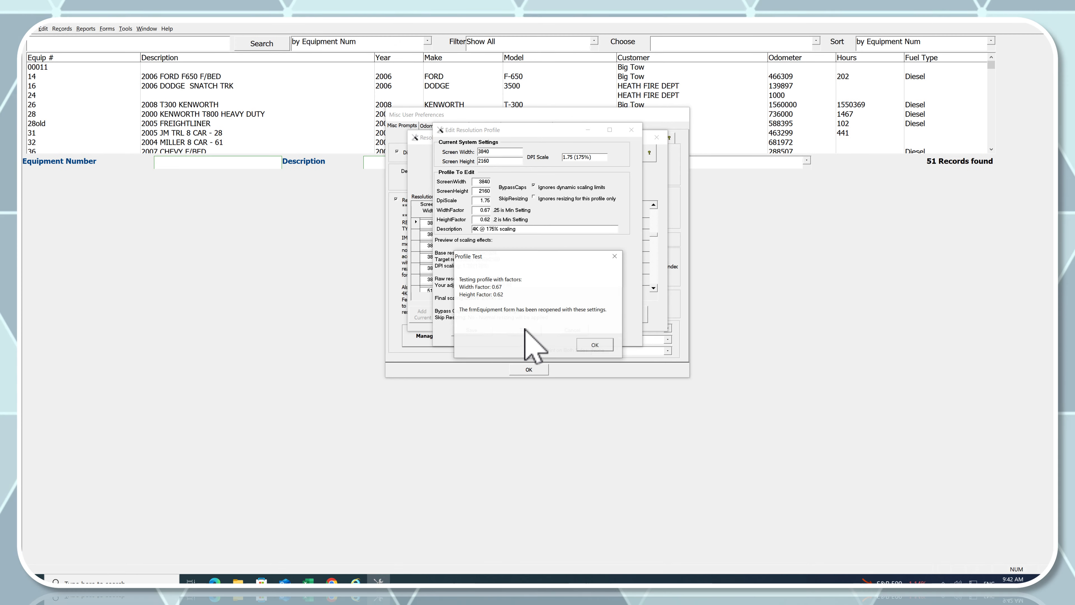
{"action": "left_click", "coordinate": [595, 345]}
{"action": "left_click", "coordinate": [780, 114]}
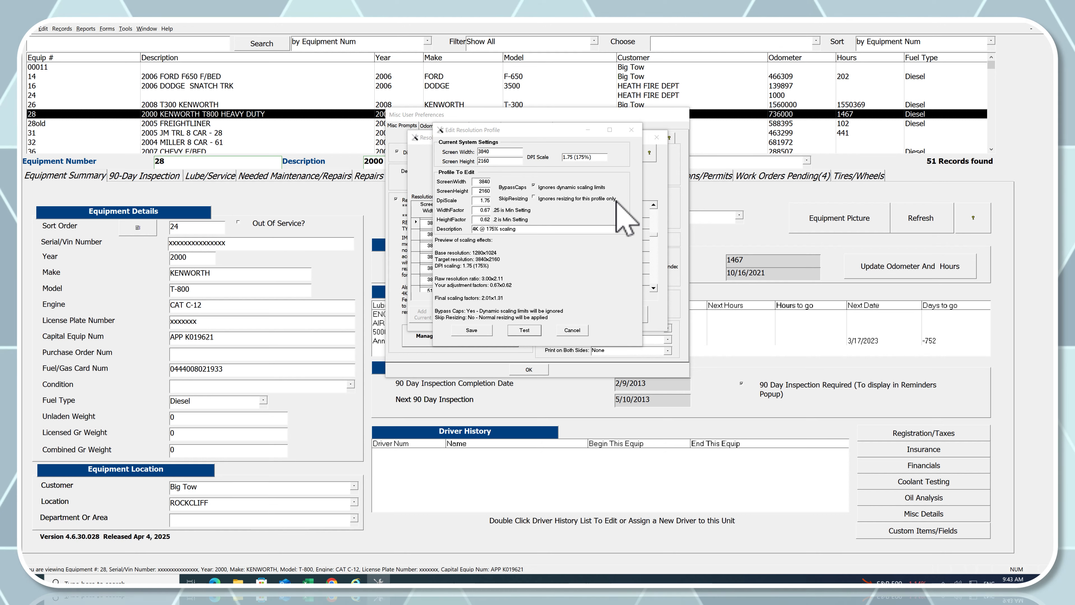
Turn on SkipResizing for the 175% profile and test the unscaled equipment form with equipment number 24.
{"action": "left_click", "coordinate": [534, 198]}
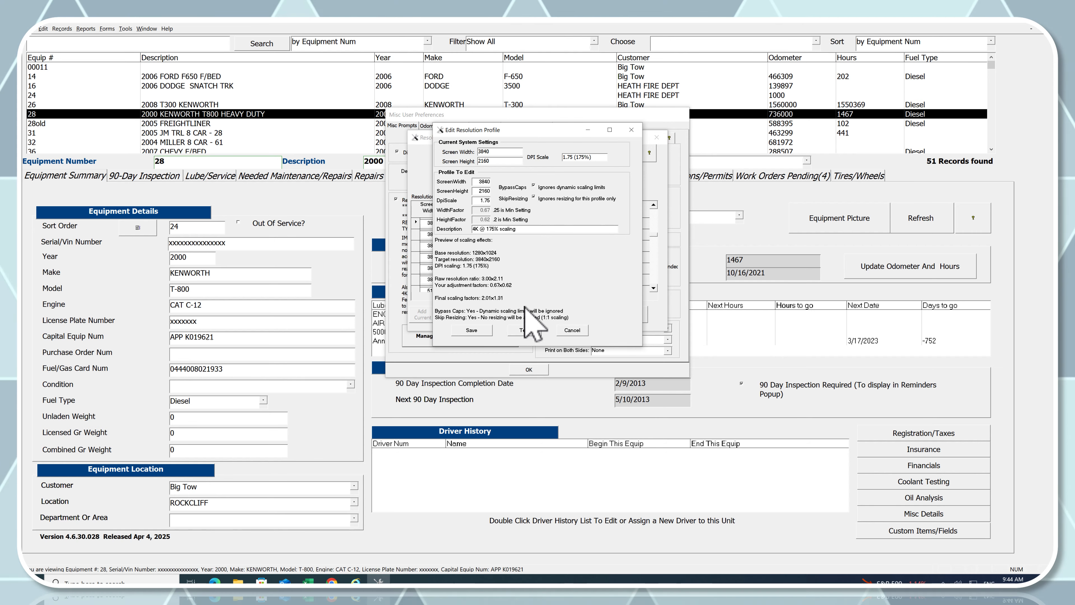
{"action": "left_click", "coordinate": [527, 331]}
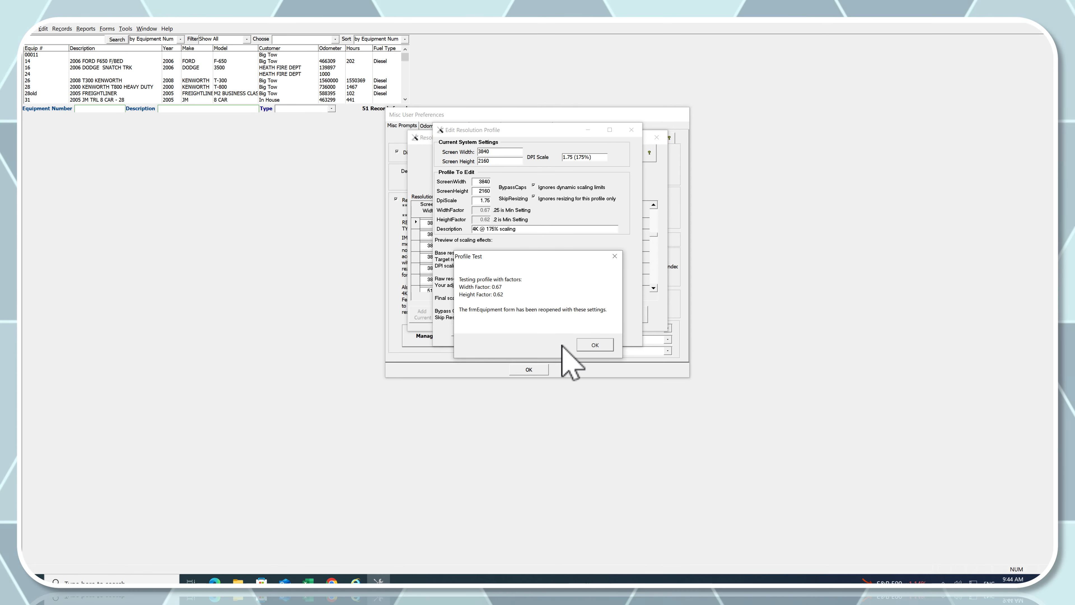
{"action": "left_click", "coordinate": [595, 344]}
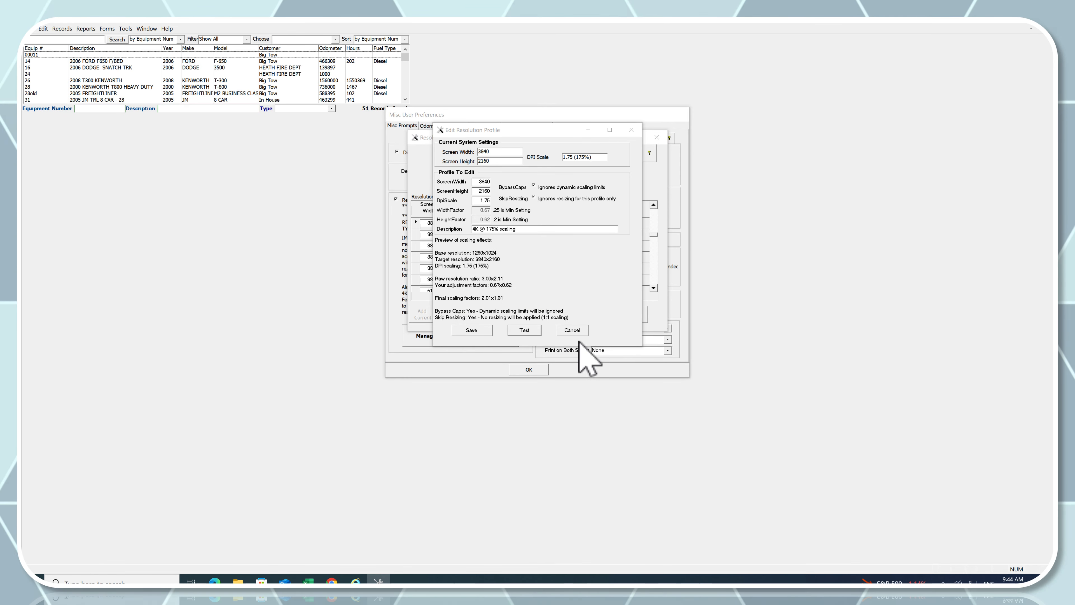
{"action": "left_click", "coordinate": [272, 74]}
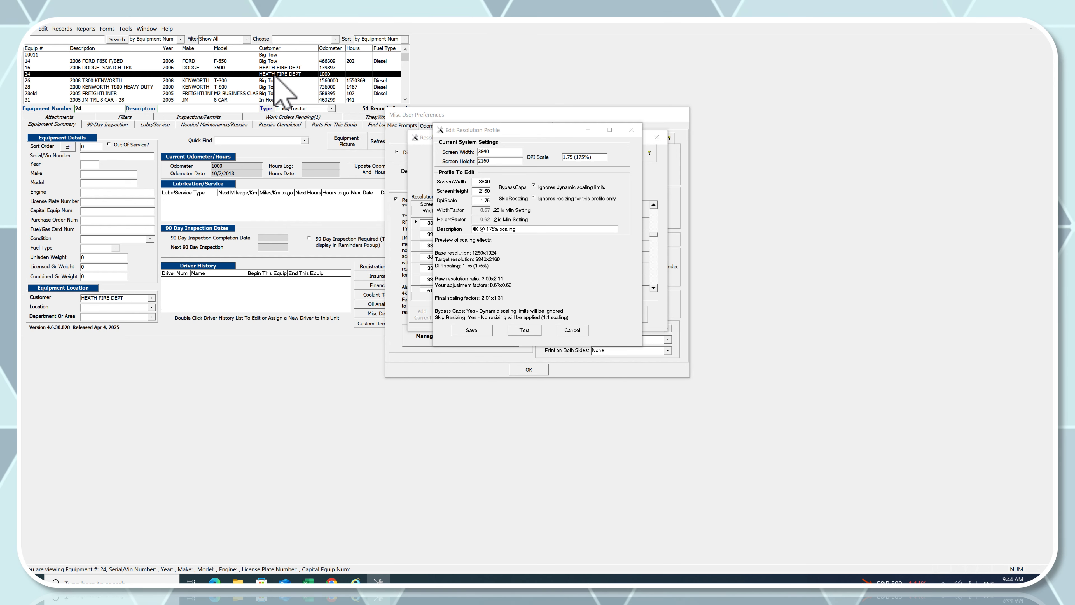
Turn SkipResizing back off for the 175% profile and retest it with the 2006 FORD F650 F/BED record.
{"action": "left_click", "coordinate": [535, 198]}
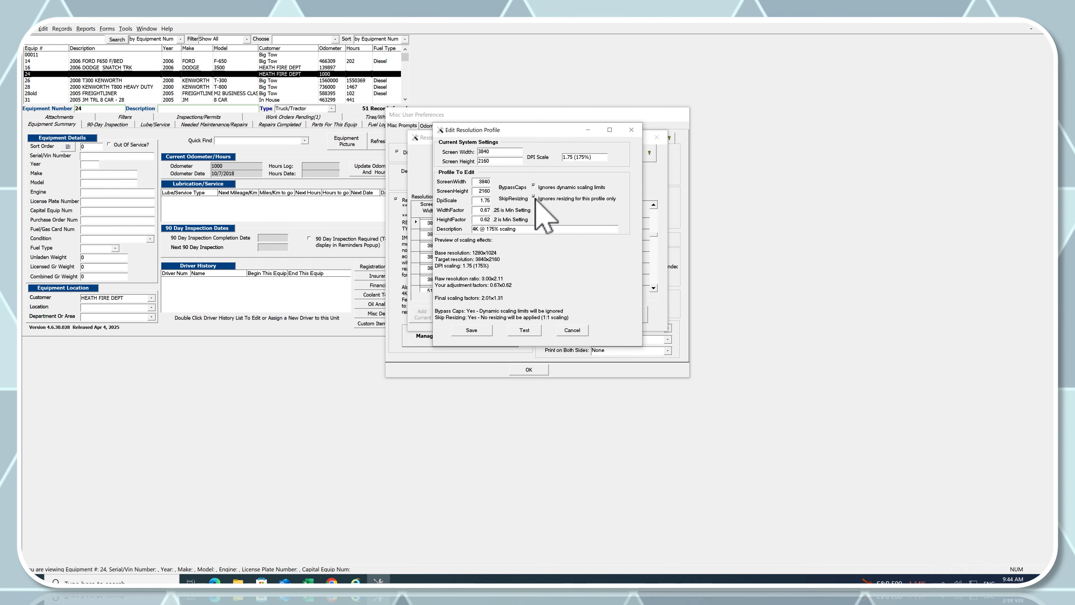
{"action": "left_click", "coordinate": [535, 197]}
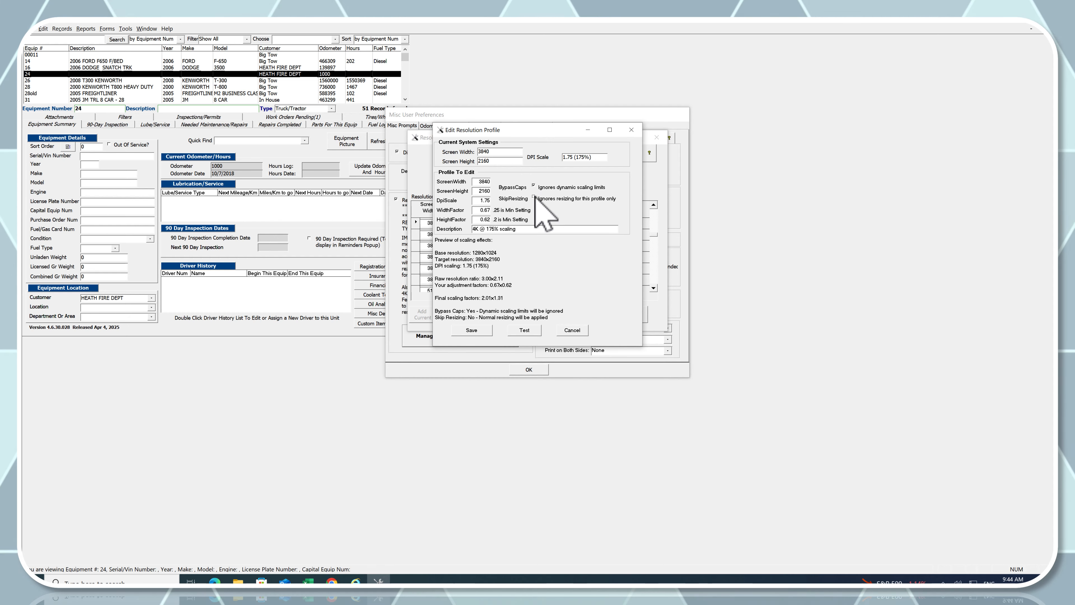
{"action": "left_click", "coordinate": [525, 330]}
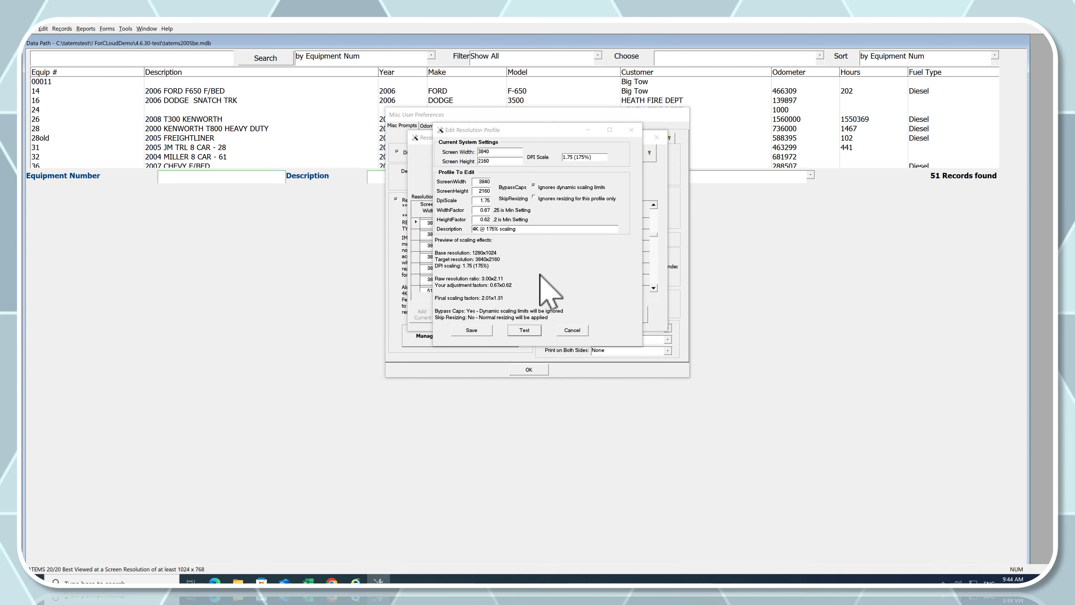
{"action": "left_click", "coordinate": [594, 344]}
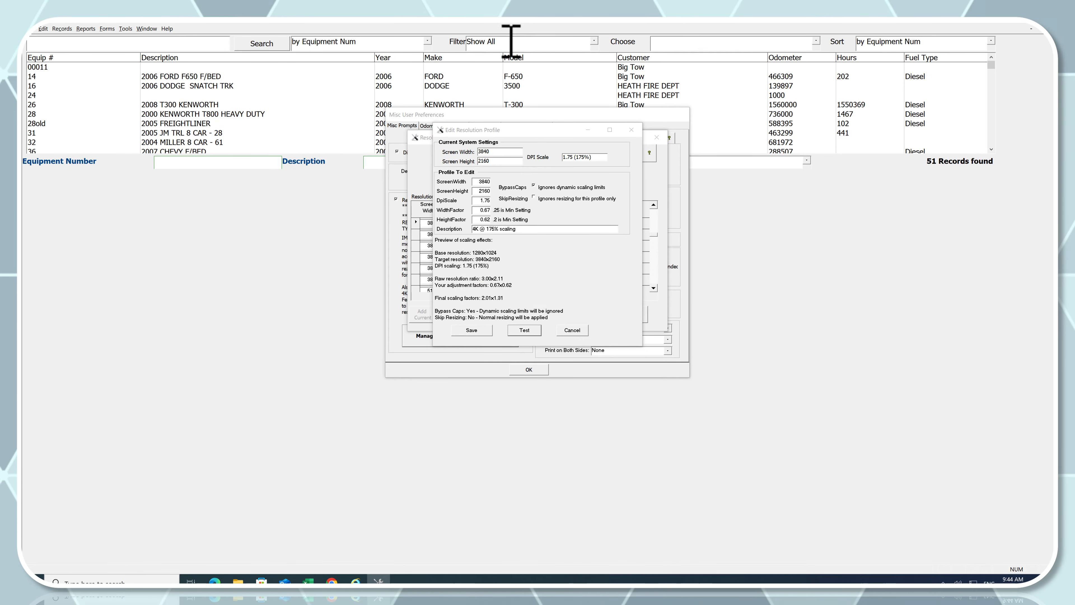
{"action": "left_click", "coordinate": [521, 77]}
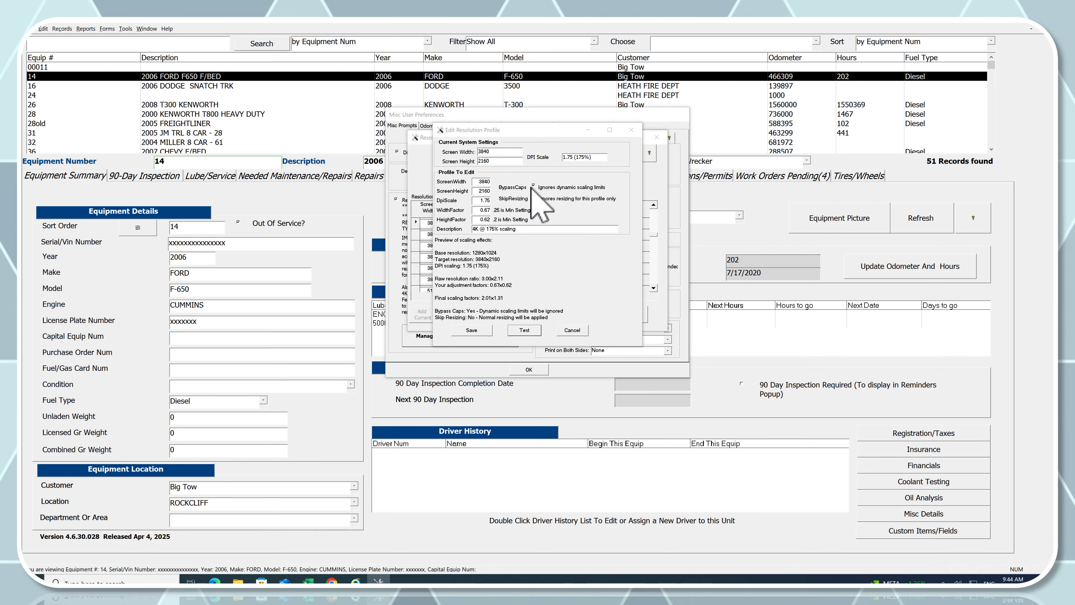
{"action": "left_click", "coordinate": [533, 128]}
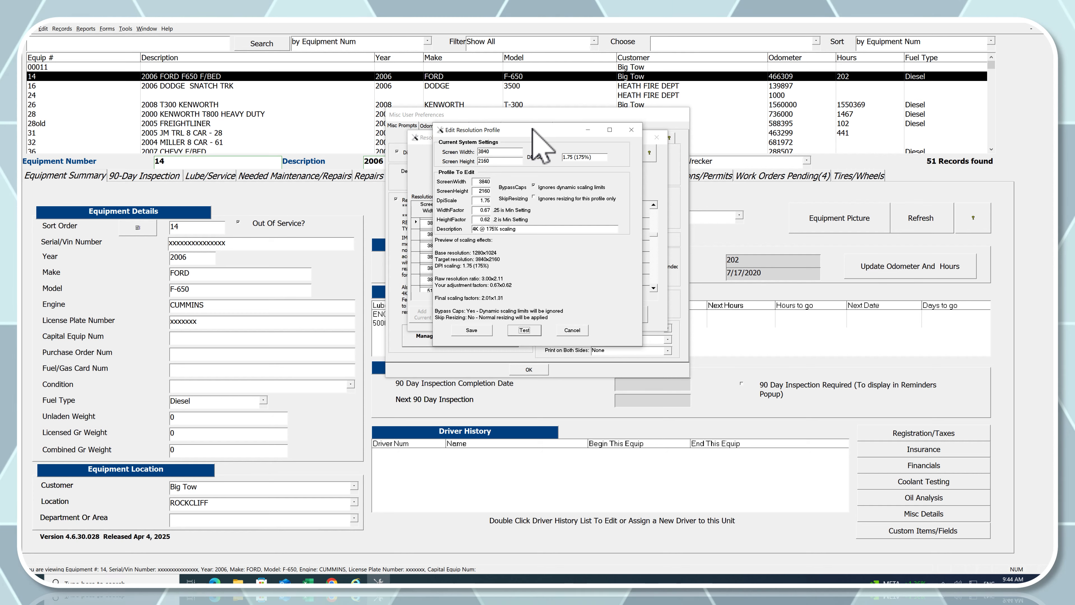
{"action": "left_click_drag", "start_coordinate": [532, 129], "coordinate": [536, 126]}
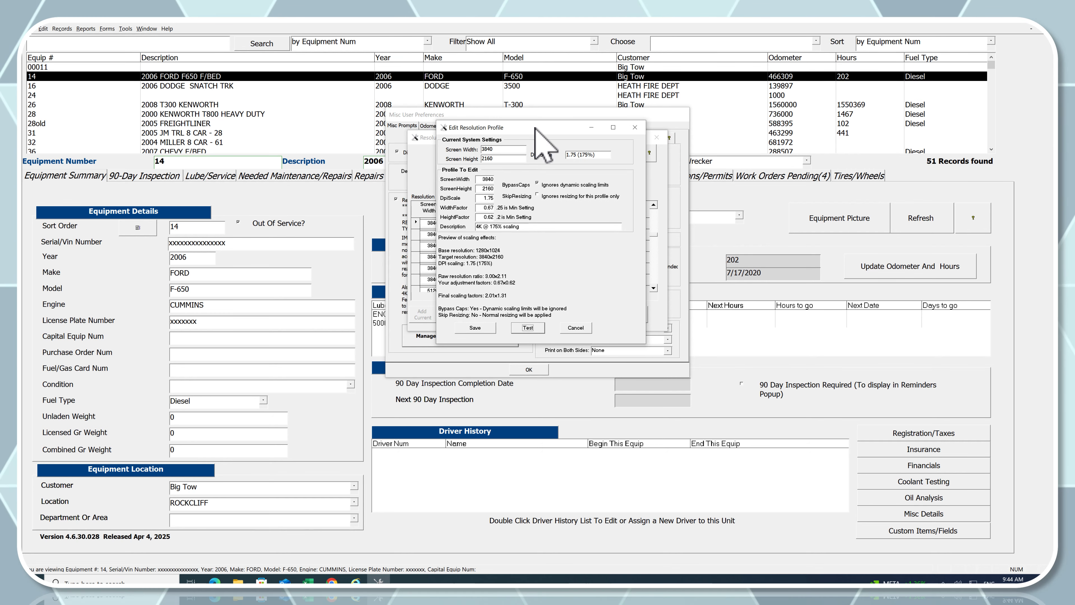